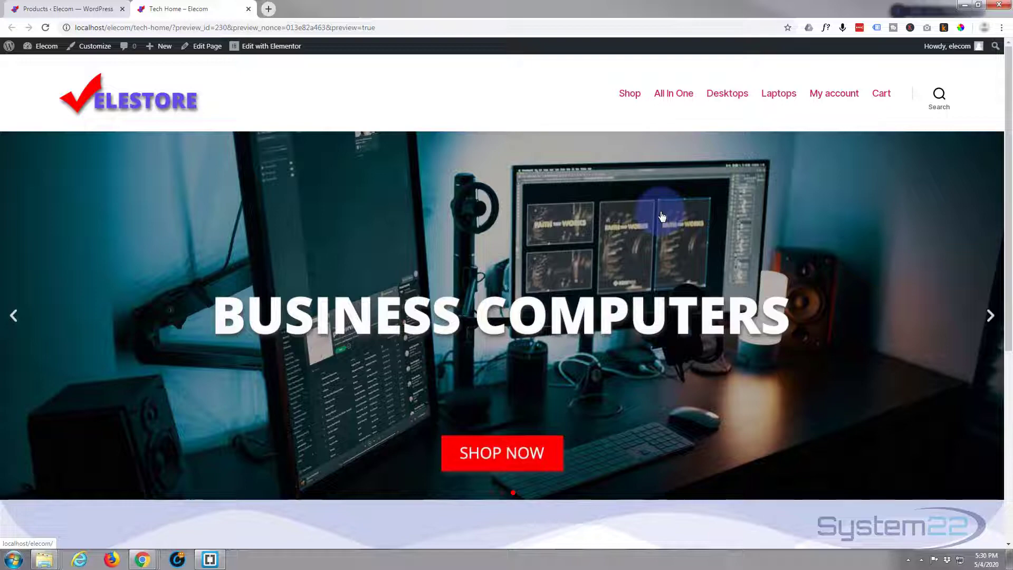
- Open the Tech Home page for editing in Elementor and delete the Gaming Desktop Sale section below the slider
{"action": "scroll", "coordinate": [663, 216], "scroll_direction": "down", "scroll_amount": 6}
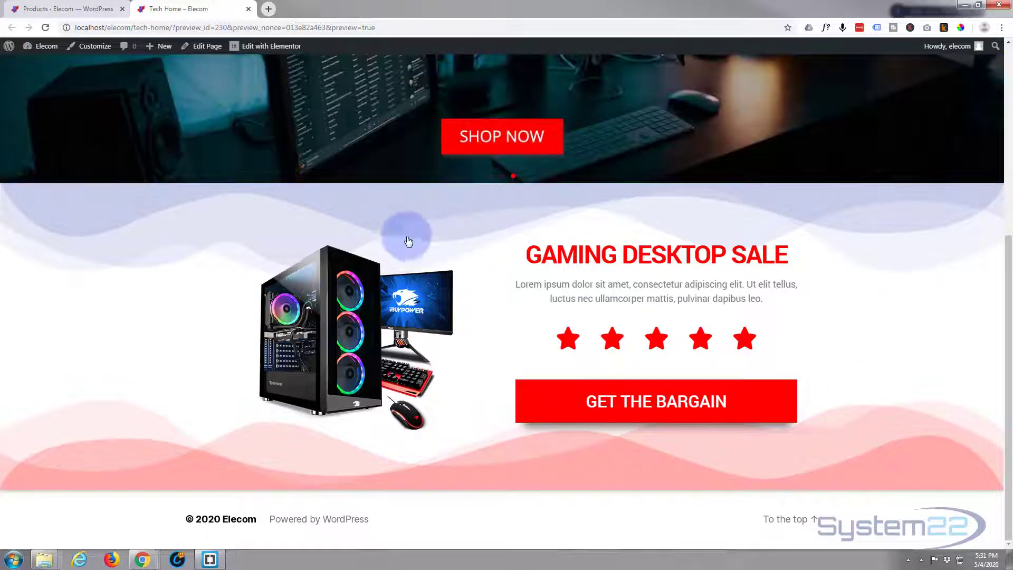
{"action": "left_click", "coordinate": [276, 48]}
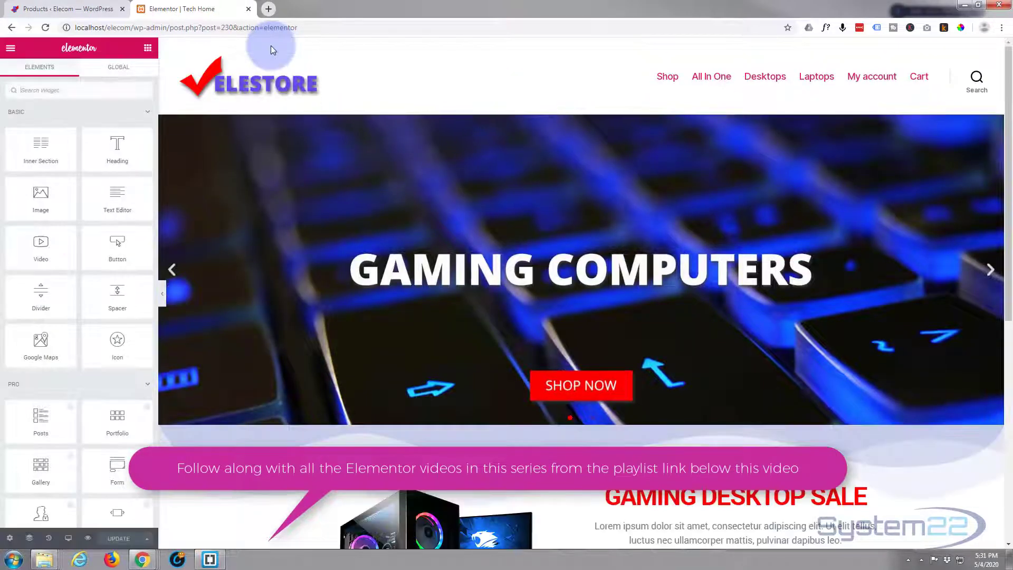
{"action": "scroll", "coordinate": [437, 246], "scroll_direction": "down", "scroll_amount": 4}
{"action": "scroll", "coordinate": [437, 246], "scroll_direction": "down", "scroll_amount": 2}
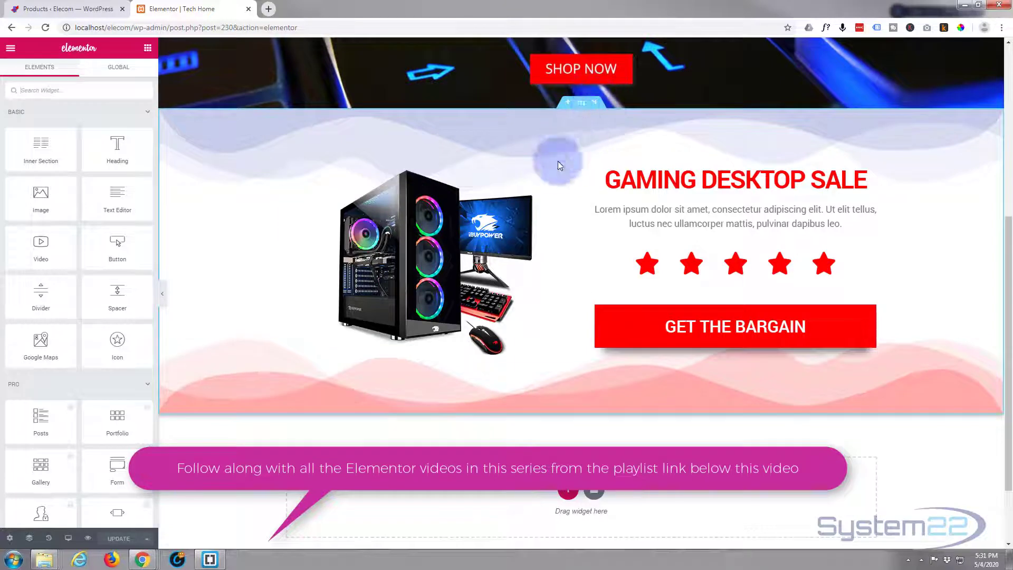
{"action": "left_click", "coordinate": [596, 106]}
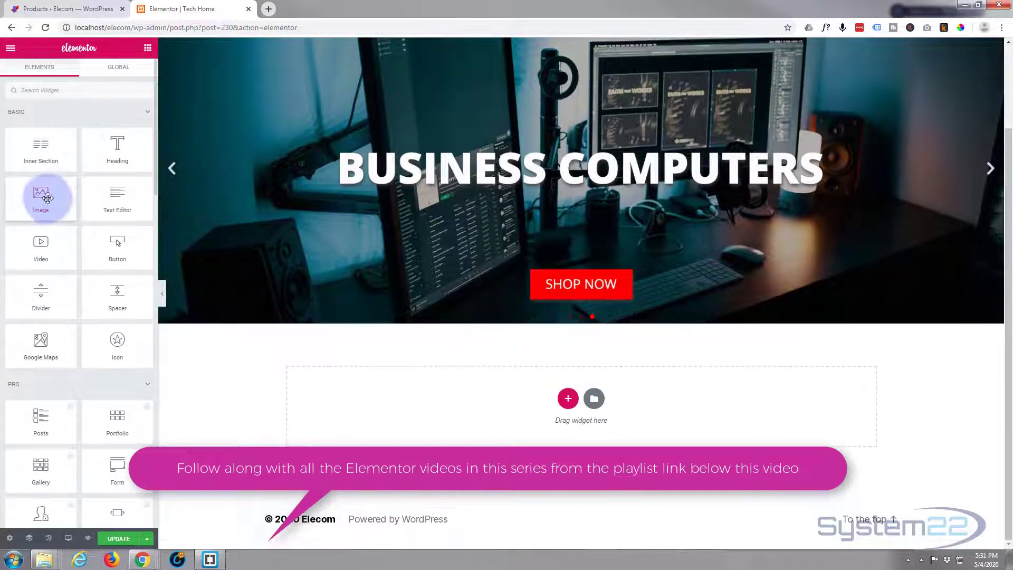
- Place an Image widget in a new section below the slider and add an empty column about 57.5% wide beside it
{"action": "left_click_drag", "start_coordinate": [47, 198], "coordinate": [516, 411]}
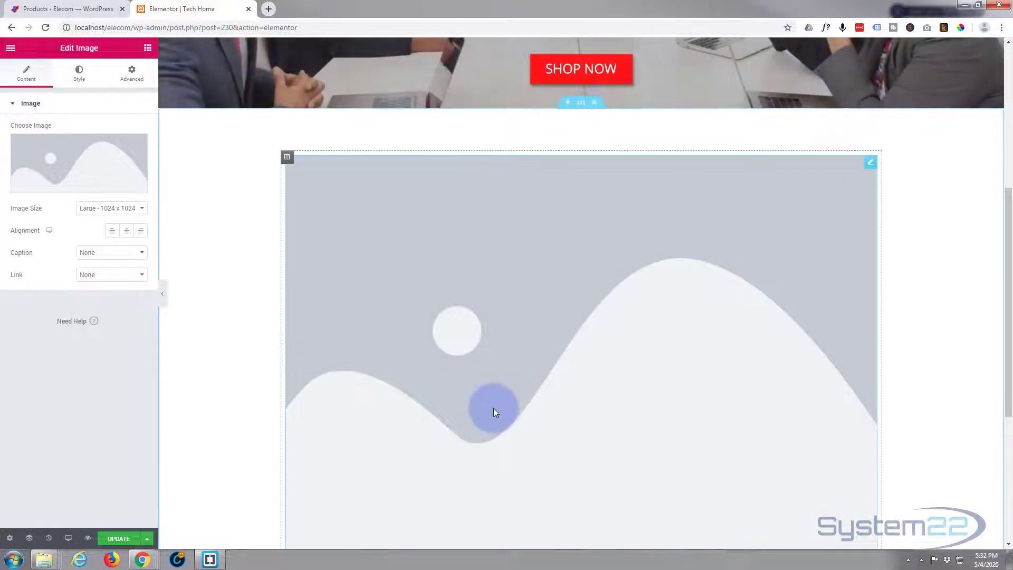
{"action": "scroll", "coordinate": [464, 402], "scroll_direction": "up", "scroll_amount": 2}
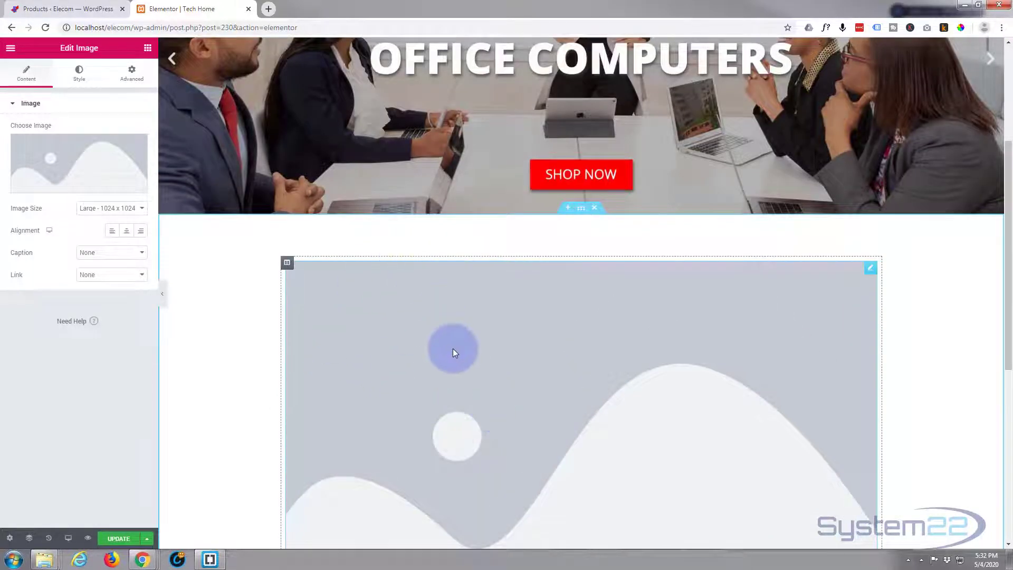
{"action": "right_click", "coordinate": [286, 265]}
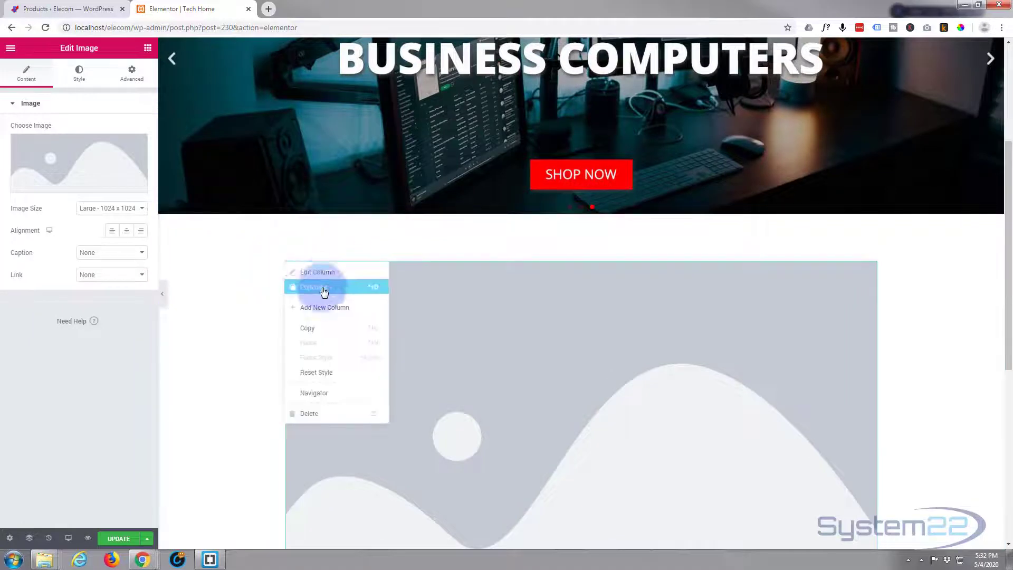
{"action": "left_click", "coordinate": [316, 314]}
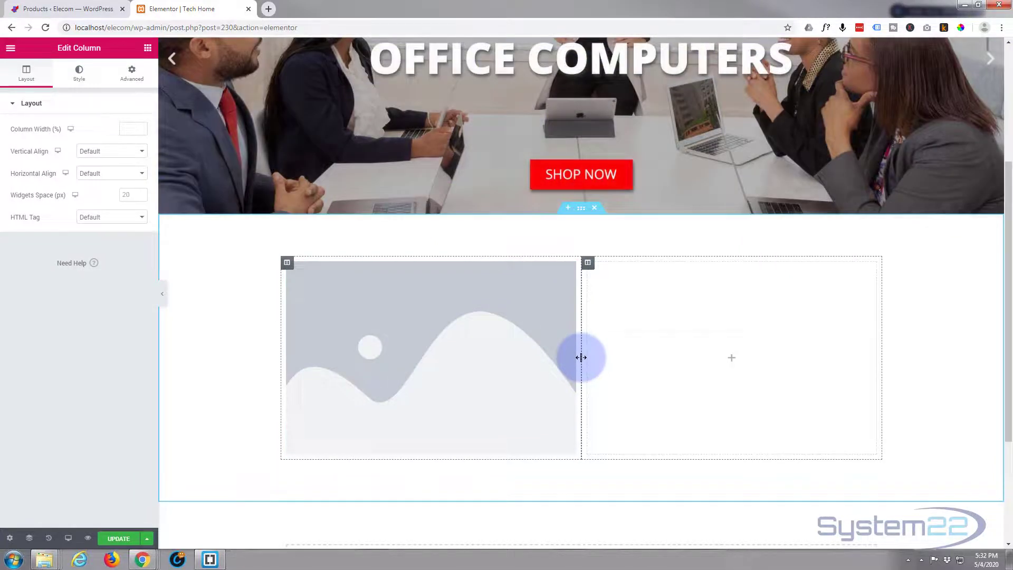
{"action": "left_click_drag", "start_coordinate": [581, 357], "coordinate": [529, 364]}
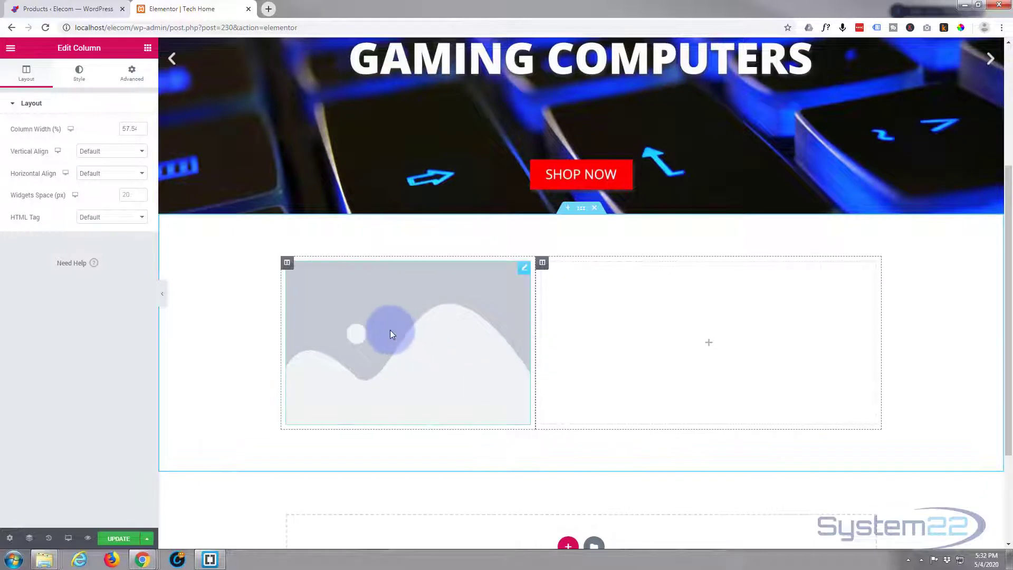
- Fill the Image widget with the gaming desktop picture 01.Element-MR-Main-400-1.png from the media library
{"action": "left_click", "coordinate": [391, 334]}
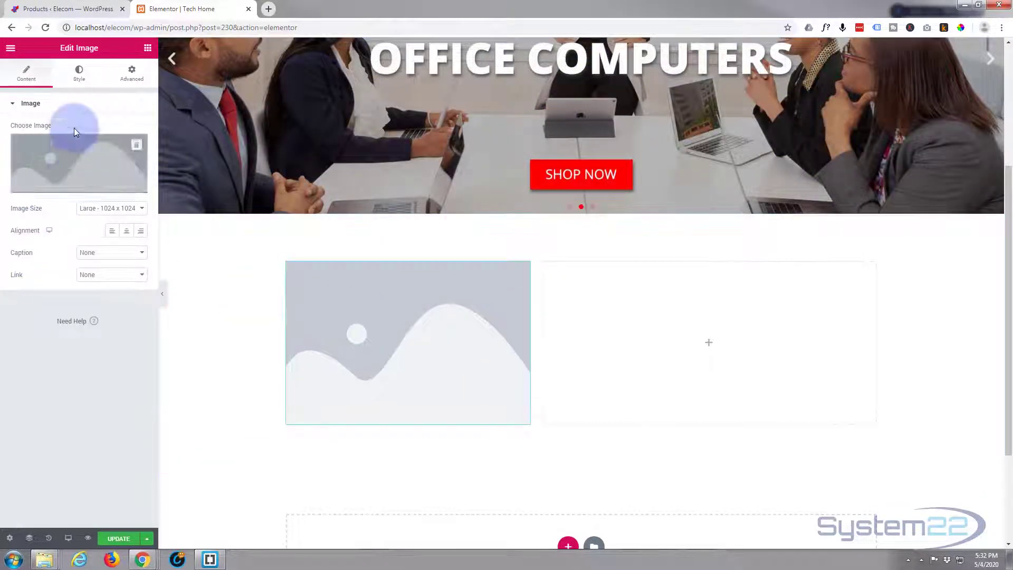
{"action": "left_click", "coordinate": [51, 168]}
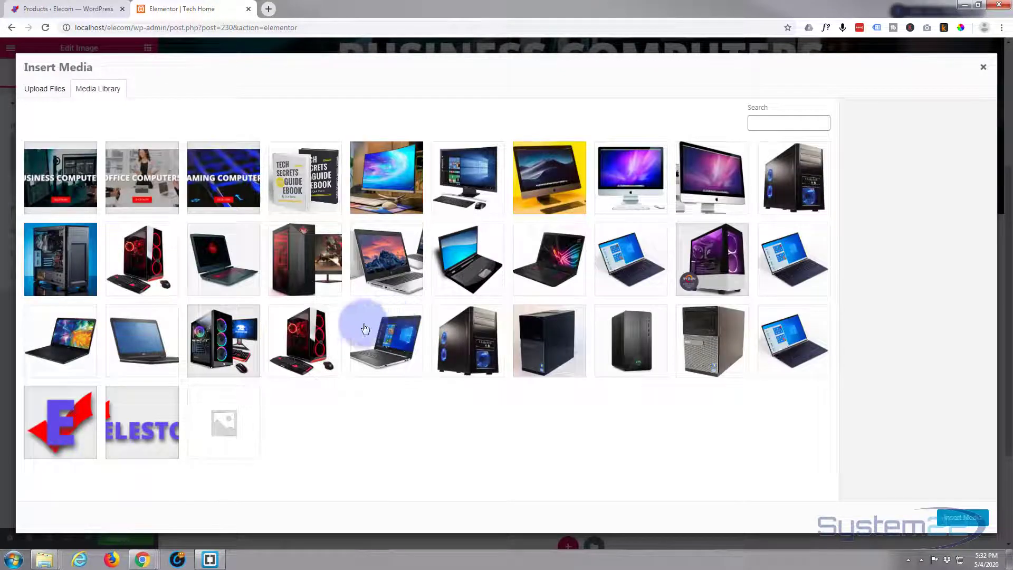
{"action": "left_click", "coordinate": [230, 364]}
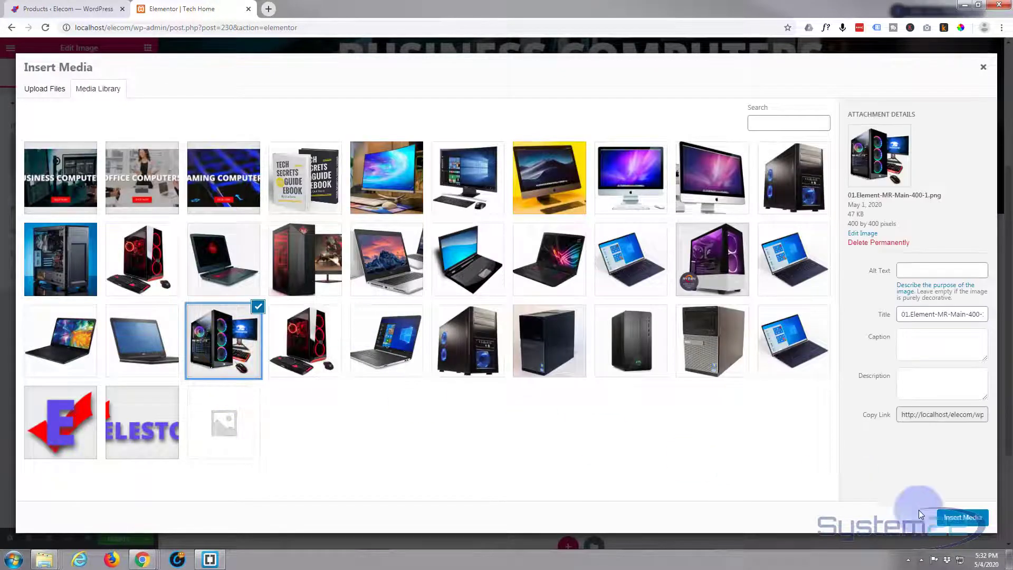
{"action": "left_click", "coordinate": [961, 518]}
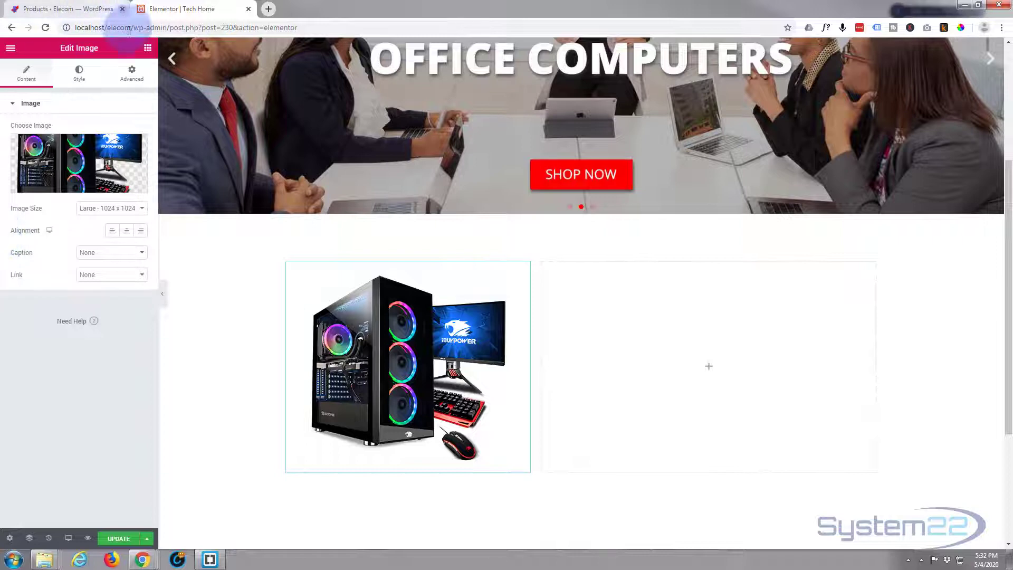
- Add a centred Heading widget reading "Gaming Desktop Sale!" to the empty column beside the image
{"action": "left_click", "coordinate": [148, 49]}
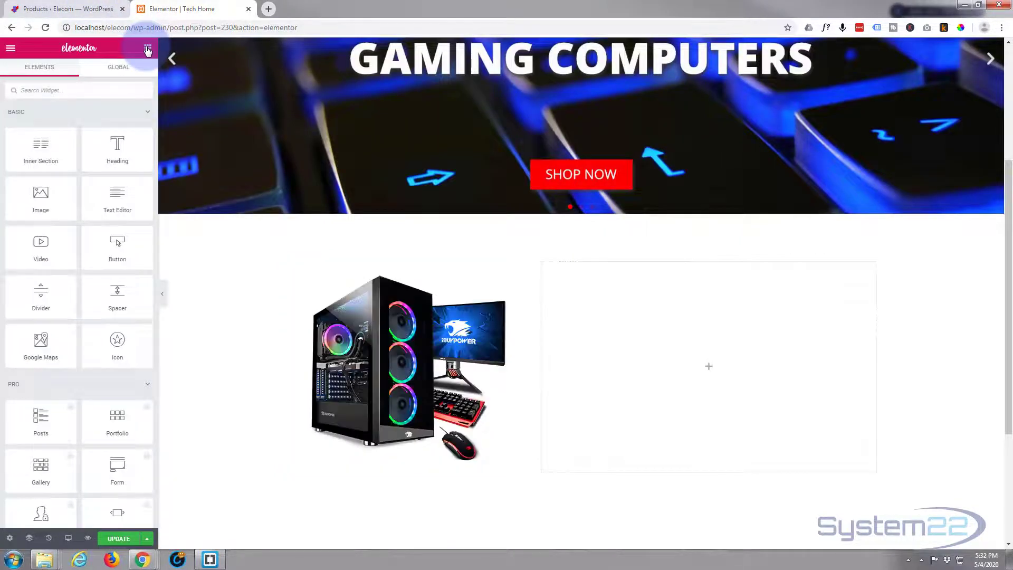
{"action": "left_click_drag", "start_coordinate": [121, 153], "coordinate": [634, 290]}
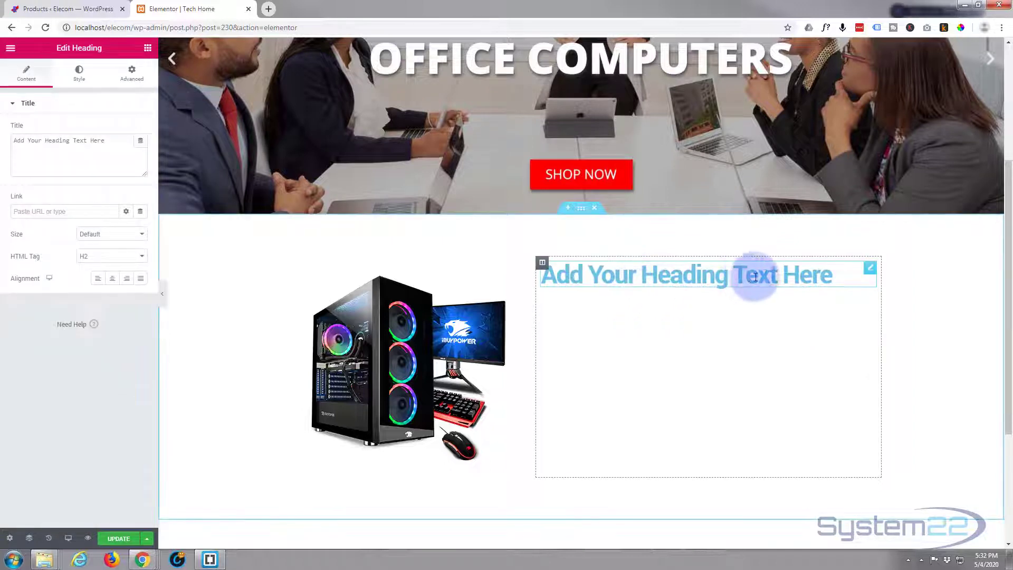
{"action": "left_click_drag", "start_coordinate": [842, 289], "coordinate": [543, 312]}
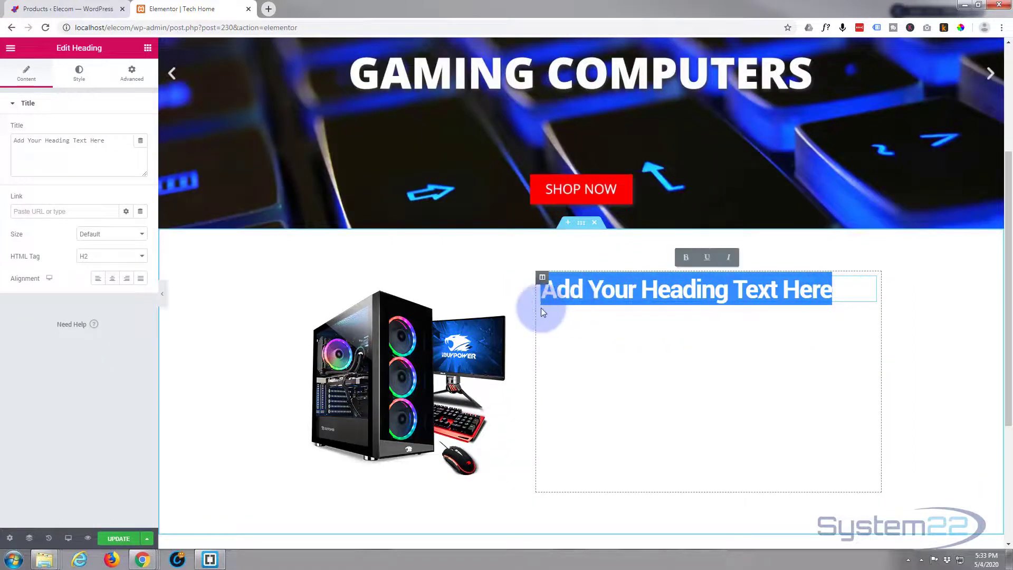
{"action": "type", "text": "G"}
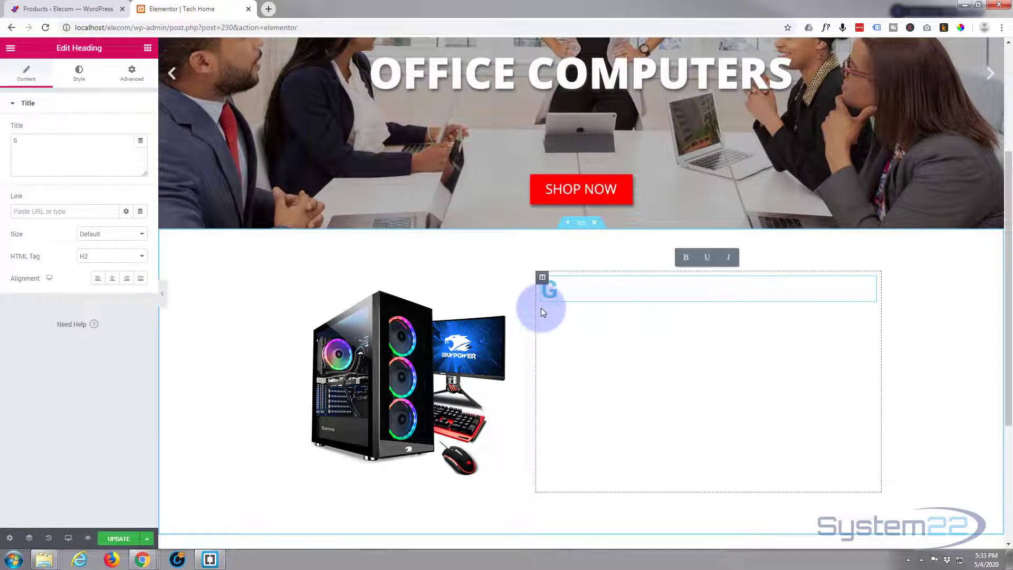
{"action": "type", "text": "aming"}
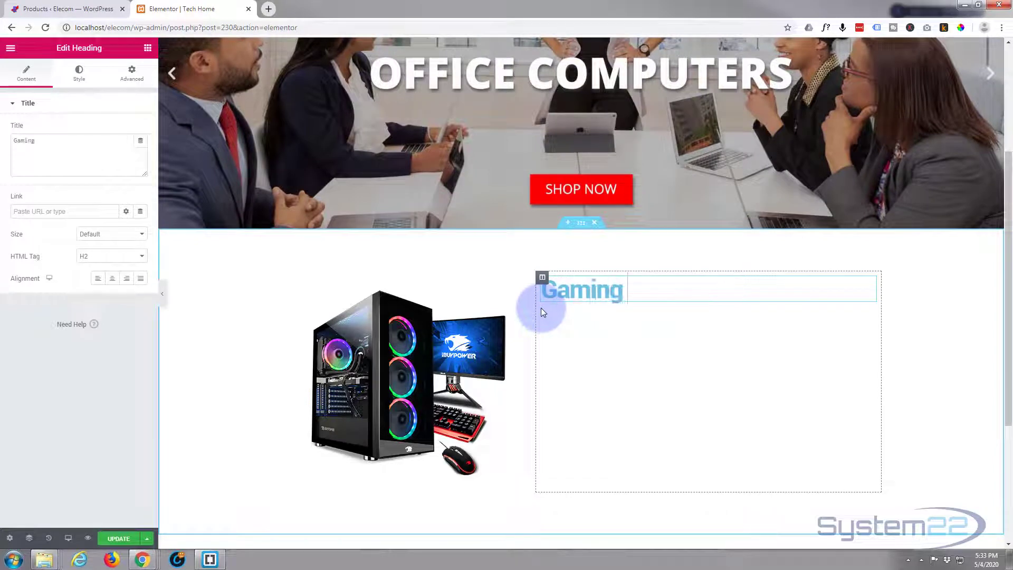
{"action": "type", "text": " Desktop"}
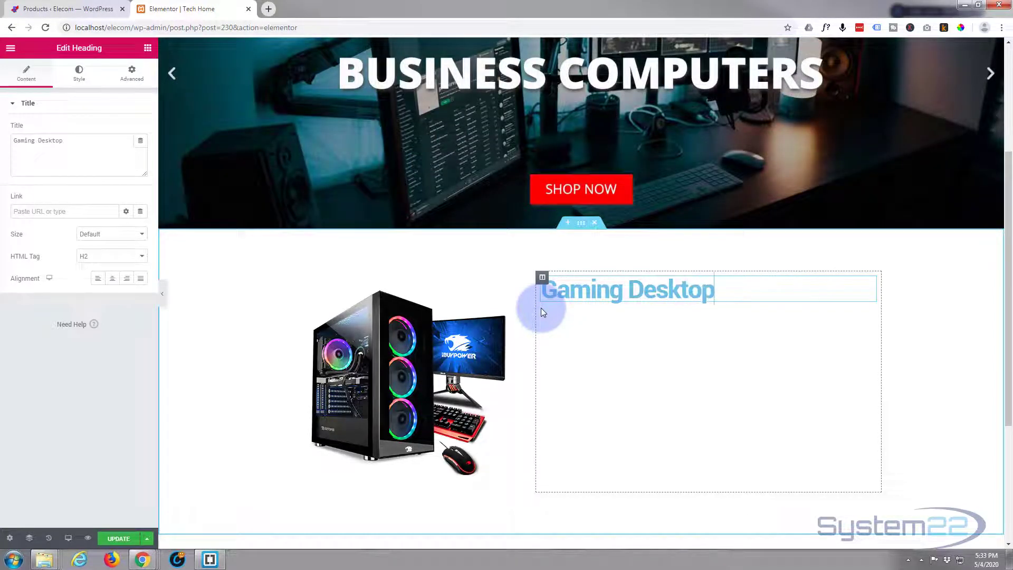
{"action": "type", "text": " Sale"}
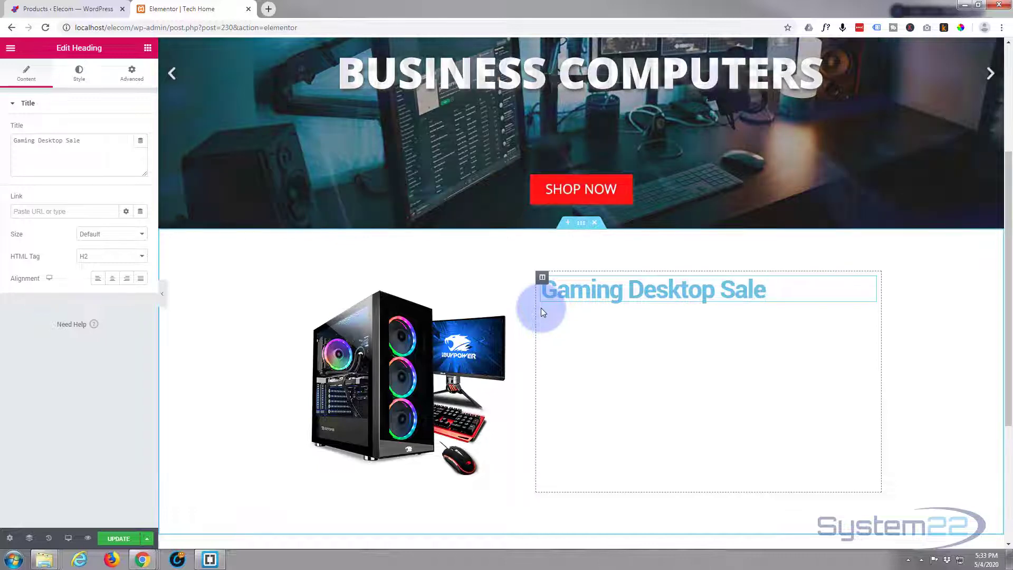
{"action": "type", "text": "!"}
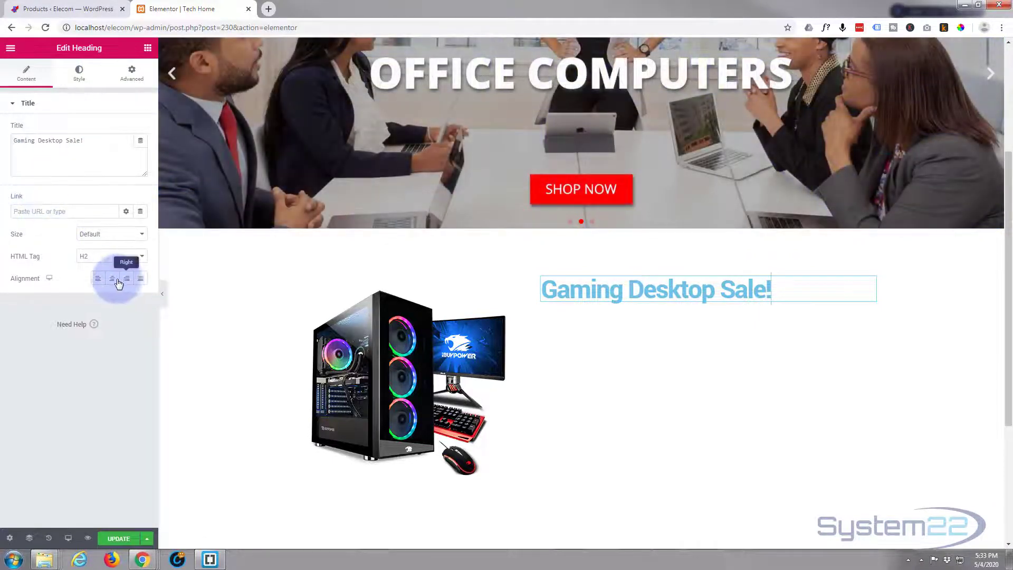
{"action": "left_click", "coordinate": [112, 280]}
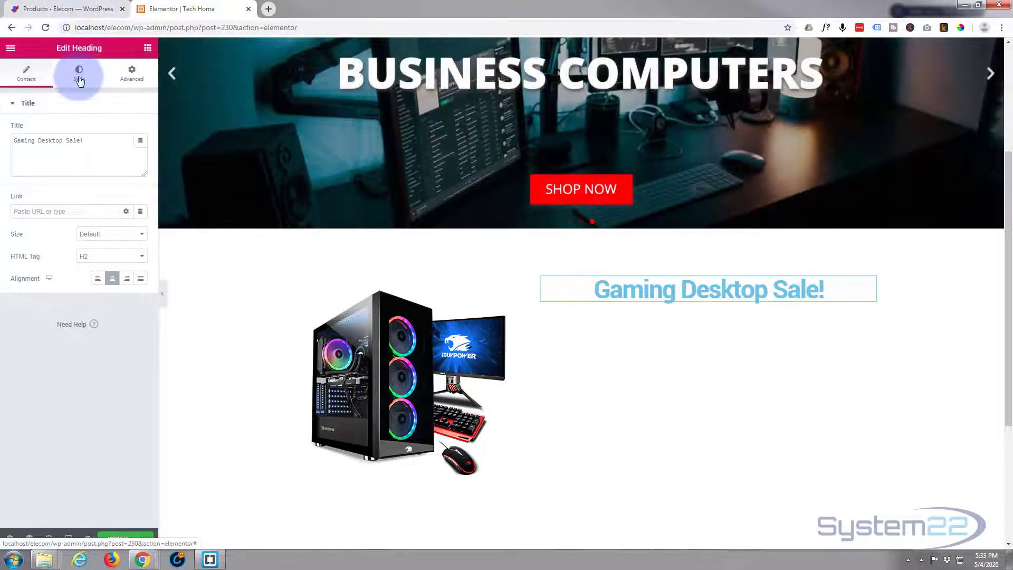
- Set the heading's text color to pure red, #FF0000
{"action": "left_click", "coordinate": [80, 80]}
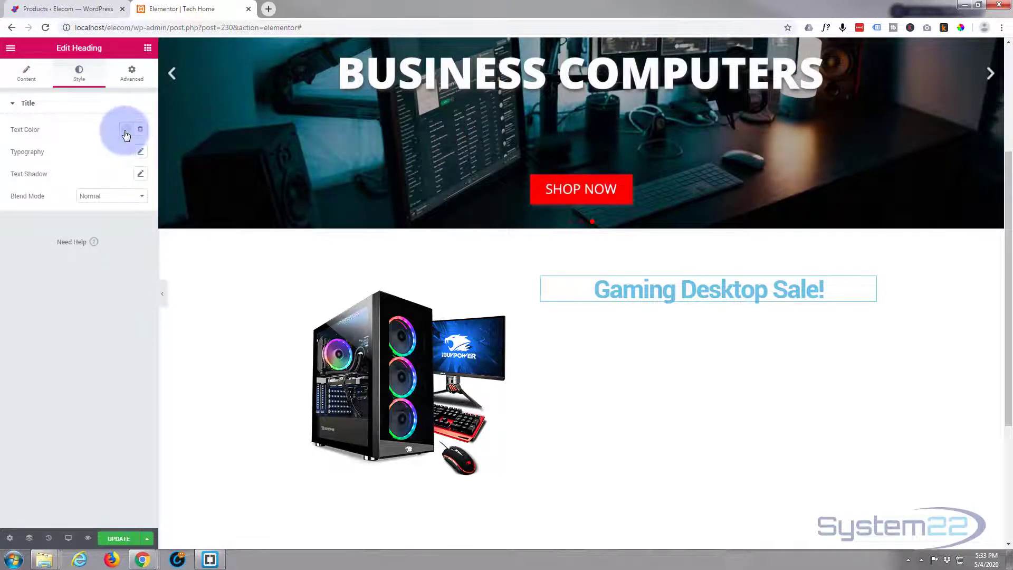
{"action": "left_click", "coordinate": [126, 133]}
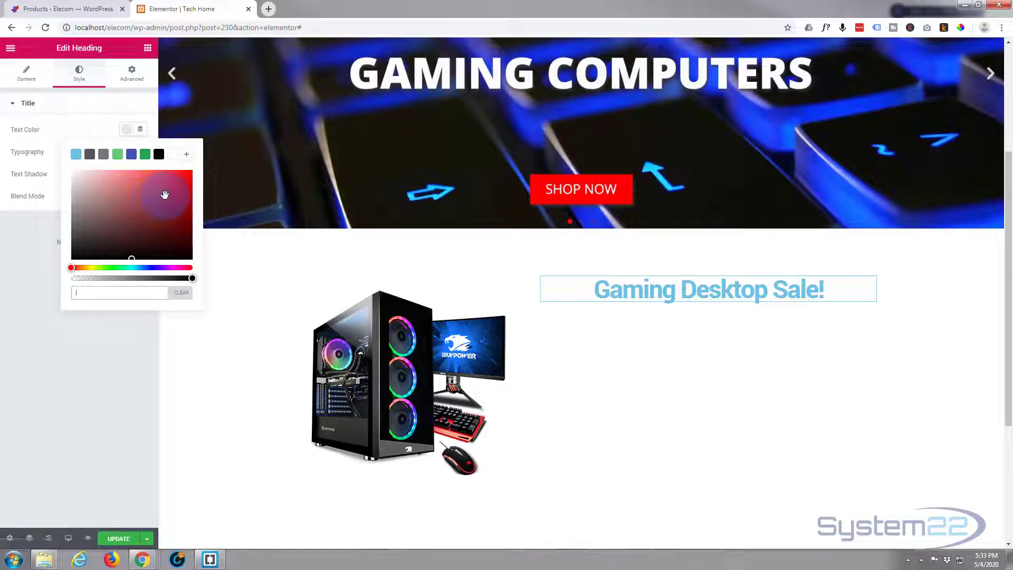
{"action": "left_click_drag", "start_coordinate": [165, 195], "coordinate": [194, 172]}
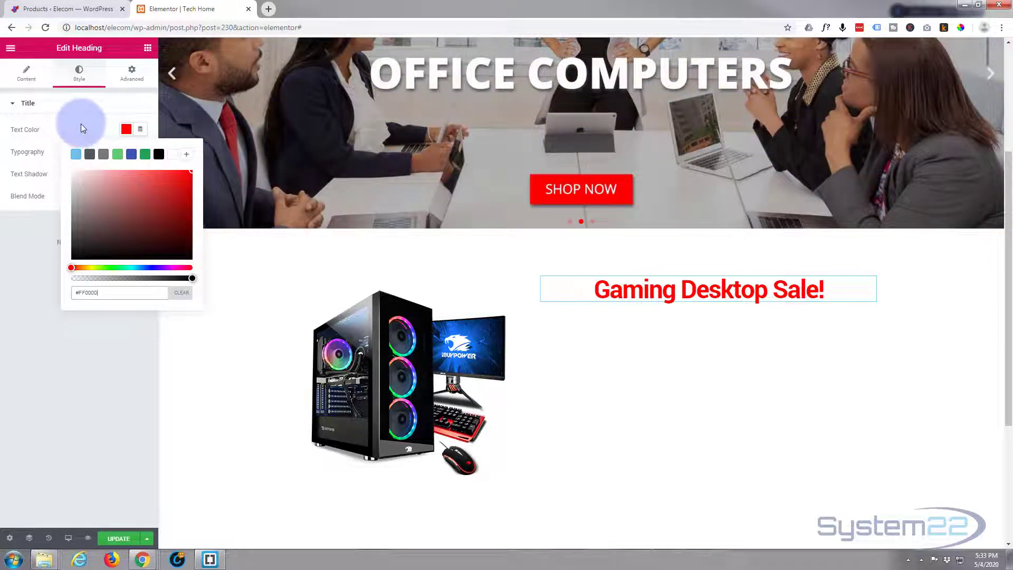
{"action": "left_click", "coordinate": [81, 125]}
- Set the heading's typography to uppercase, size 49 px and bold weight
{"action": "left_click", "coordinate": [140, 153]}
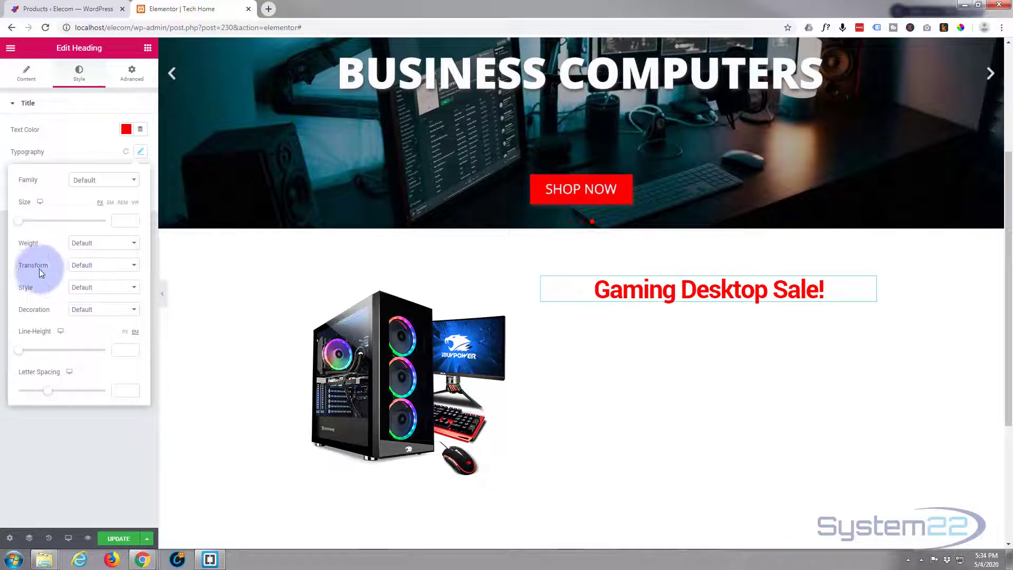
{"action": "left_click", "coordinate": [106, 267]}
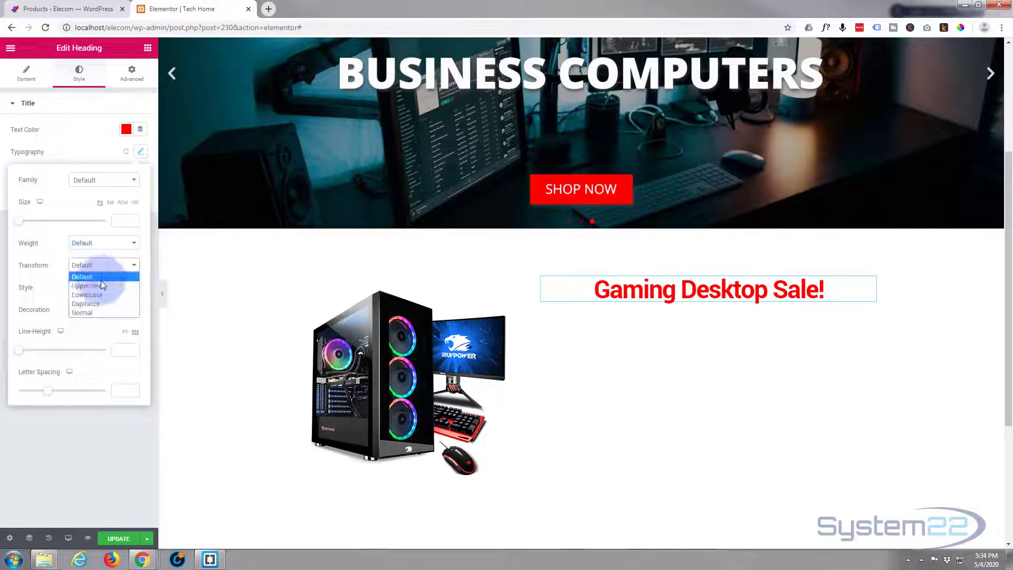
{"action": "left_click", "coordinate": [99, 285]}
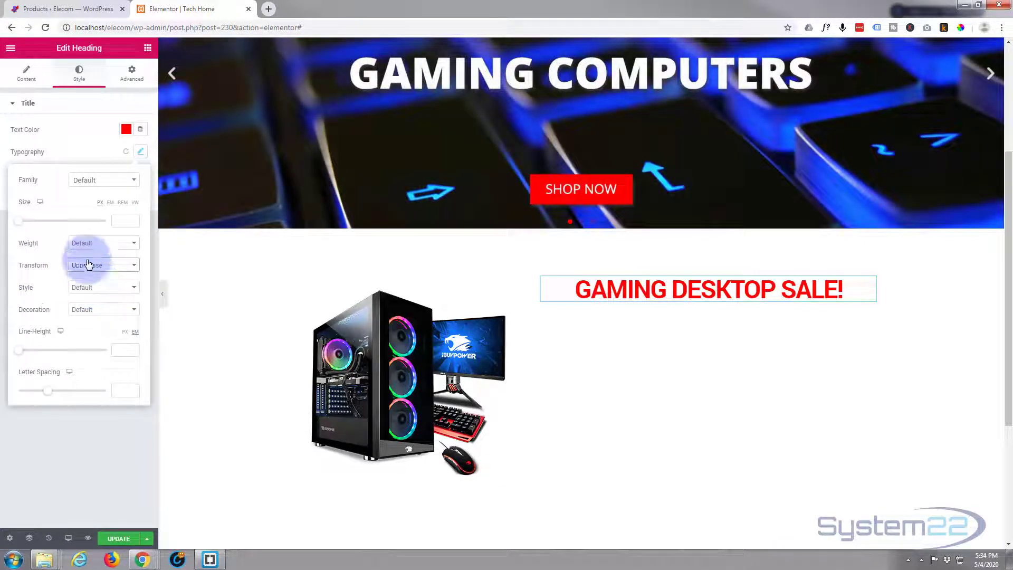
{"action": "left_click_drag", "start_coordinate": [19, 226], "coordinate": [43, 227]}
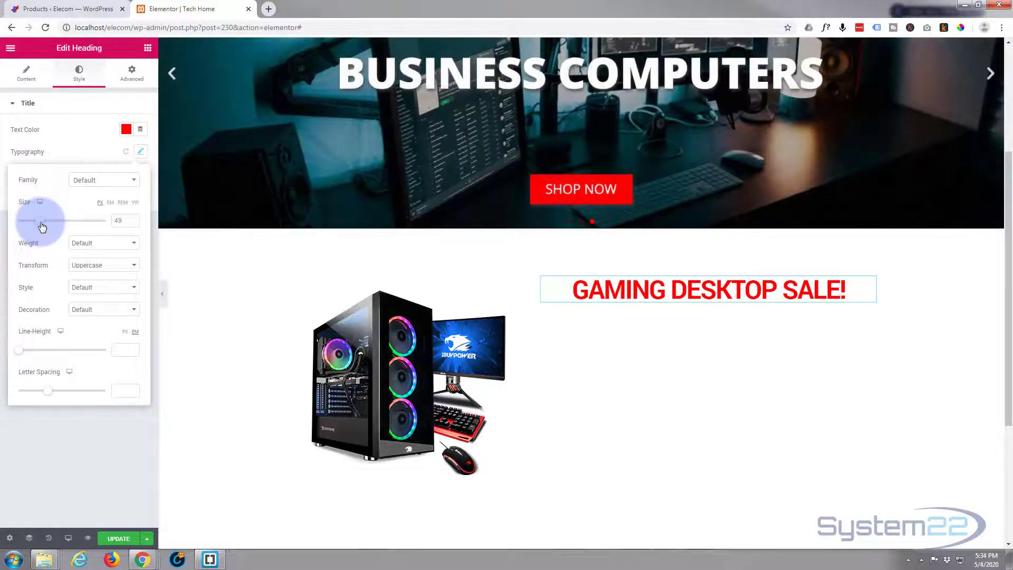
{"action": "left_click", "coordinate": [126, 244]}
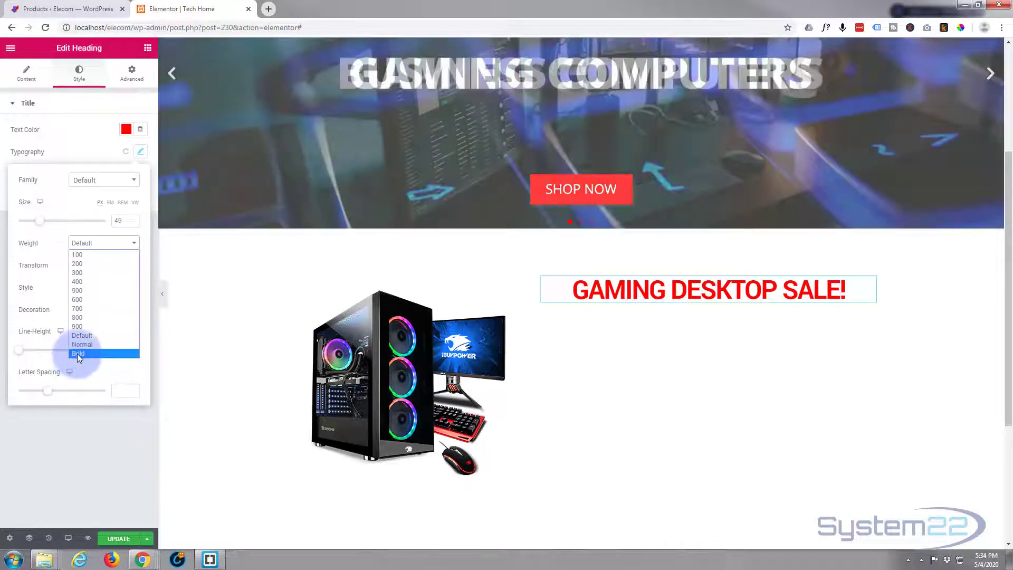
{"action": "left_click", "coordinate": [78, 353]}
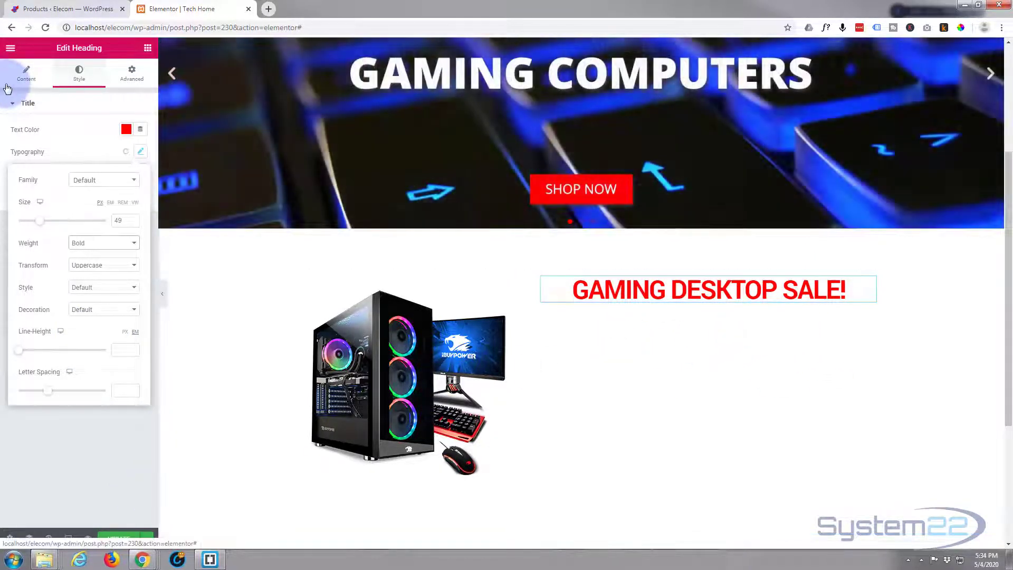
- Add a Text Editor widget with its placeholder text below the heading and centre the text
{"action": "left_click", "coordinate": [147, 49]}
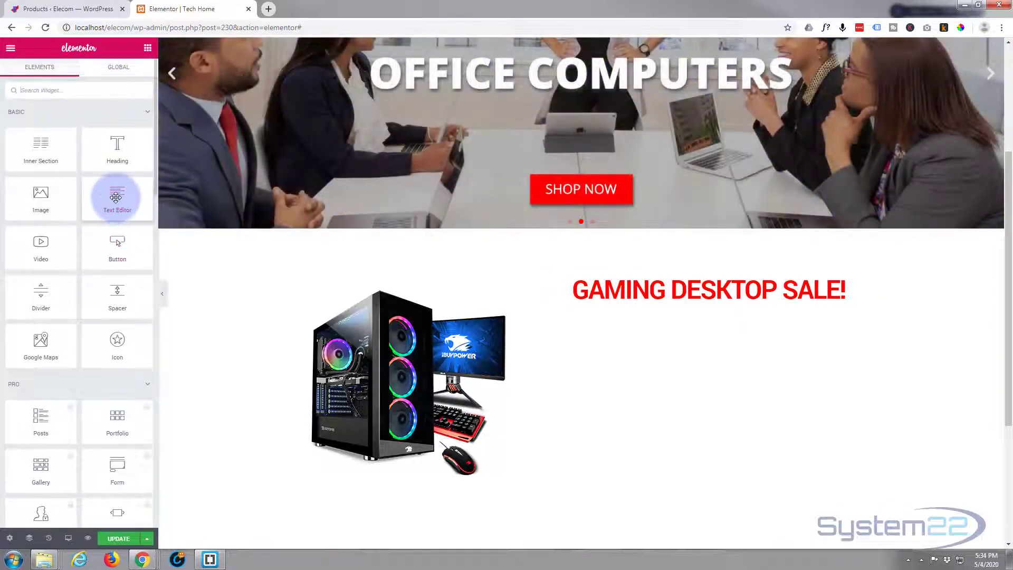
{"action": "left_click_drag", "start_coordinate": [116, 196], "coordinate": [680, 290]}
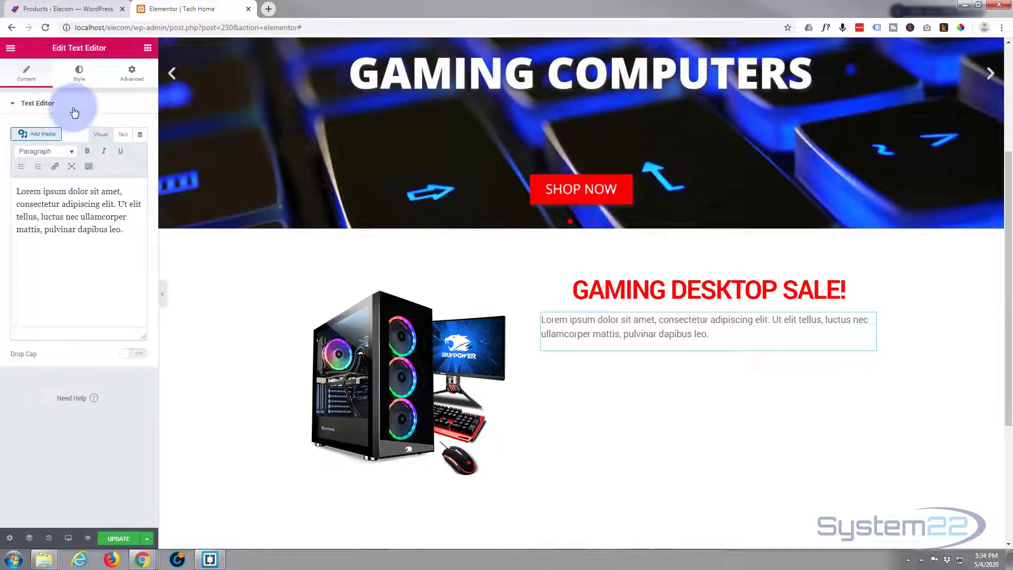
{"action": "left_click", "coordinate": [80, 74]}
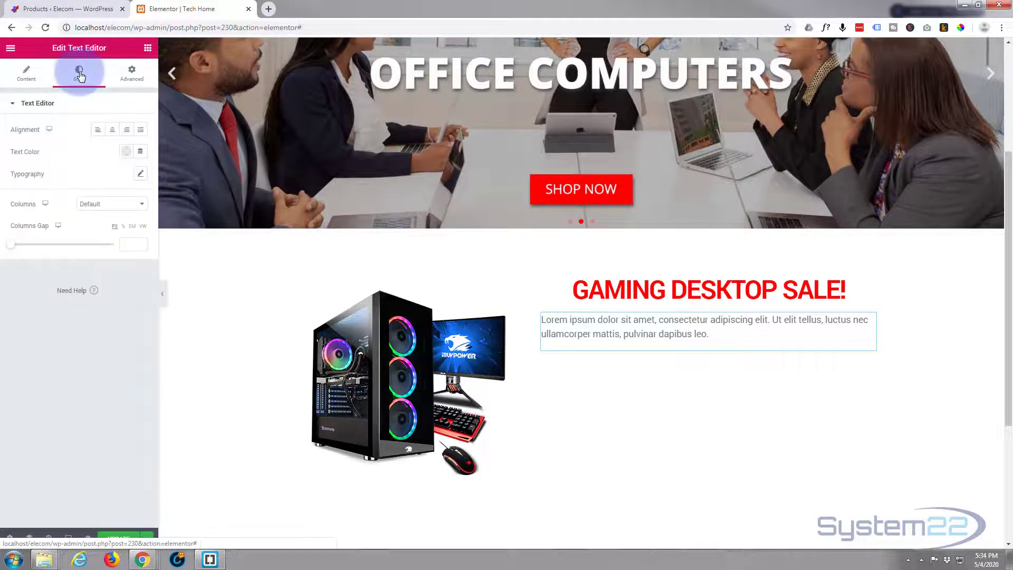
{"action": "left_click", "coordinate": [111, 131]}
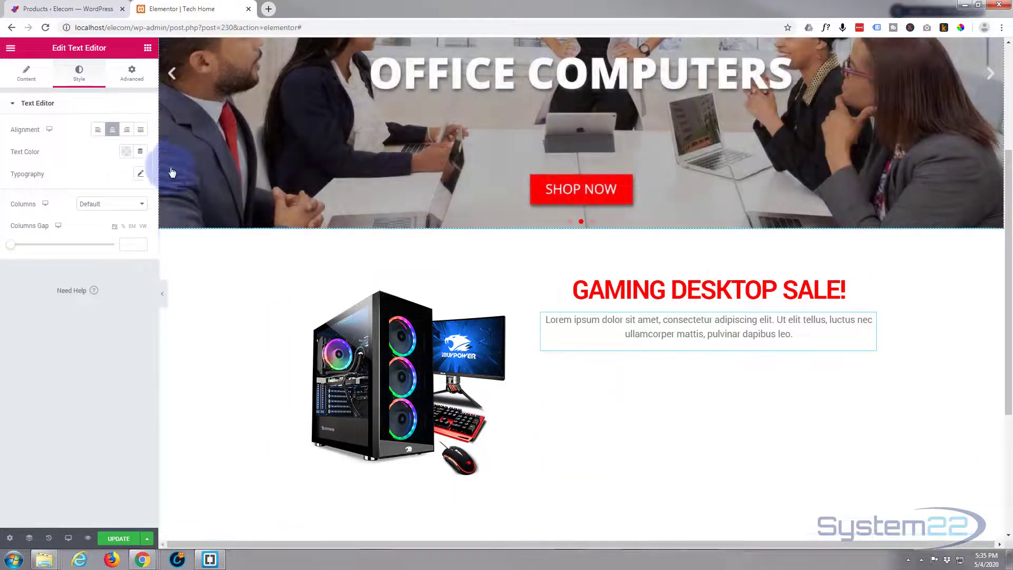
- Add a Star Rating widget below the placeholder text beside the gaming desktop image
{"action": "left_click", "coordinate": [148, 48]}
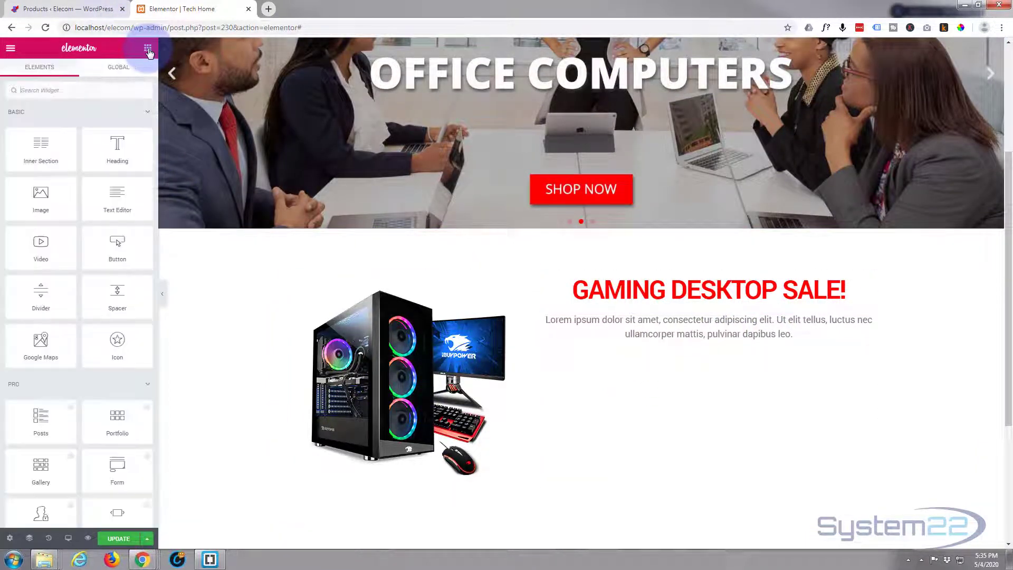
{"action": "scroll", "coordinate": [88, 161], "scroll_direction": "down", "scroll_amount": 14}
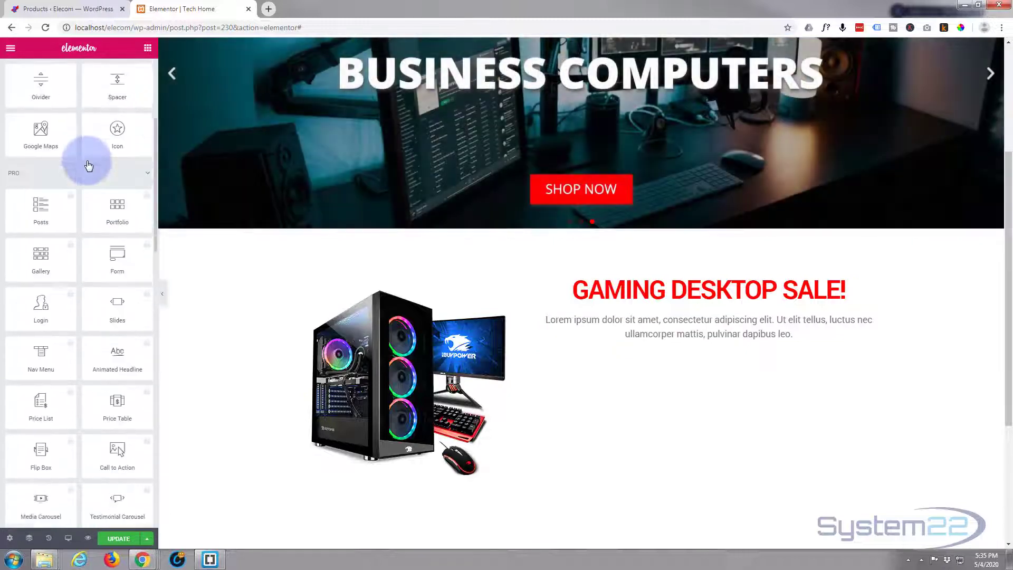
{"action": "scroll", "coordinate": [89, 165], "scroll_direction": "down", "scroll_amount": 2}
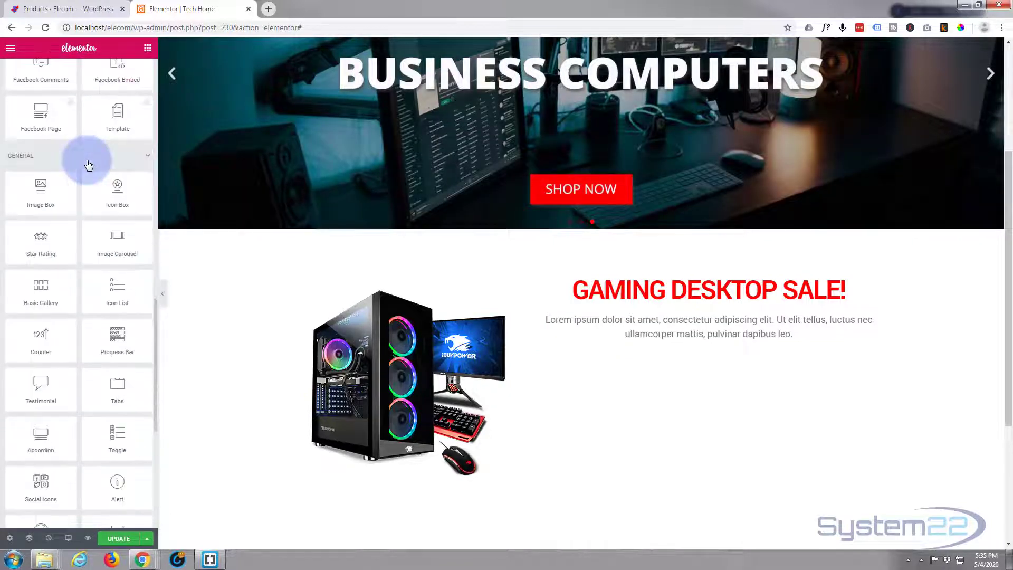
{"action": "scroll", "coordinate": [88, 162], "scroll_direction": "down", "scroll_amount": 1}
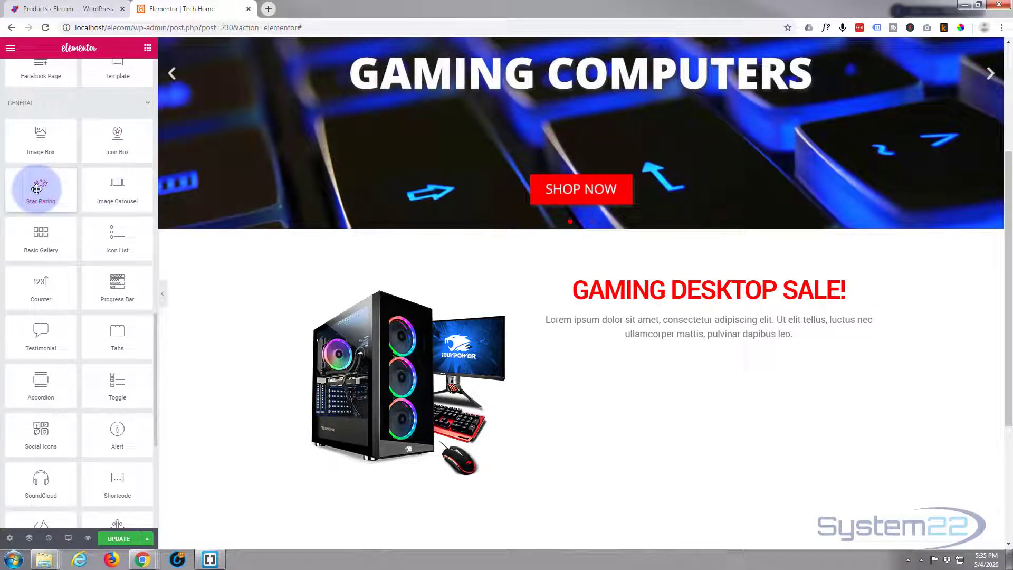
{"action": "left_click_drag", "start_coordinate": [40, 188], "coordinate": [685, 350]}
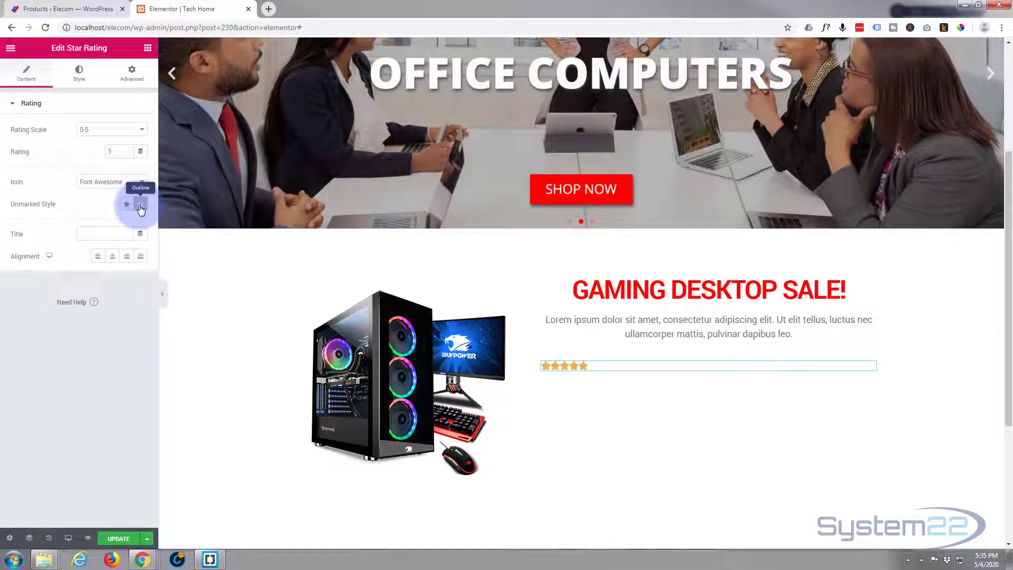
- Set the star rating's unmarked style to solid with Font Awesome icons and centre the stars
{"action": "left_click", "coordinate": [141, 208]}
{"action": "left_click", "coordinate": [127, 205]}
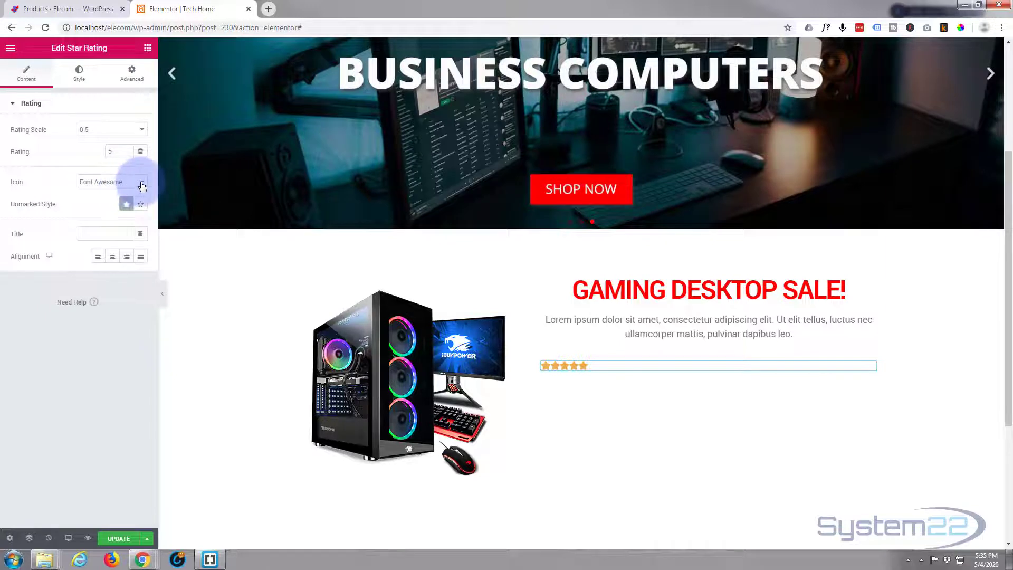
{"action": "left_click", "coordinate": [141, 182]}
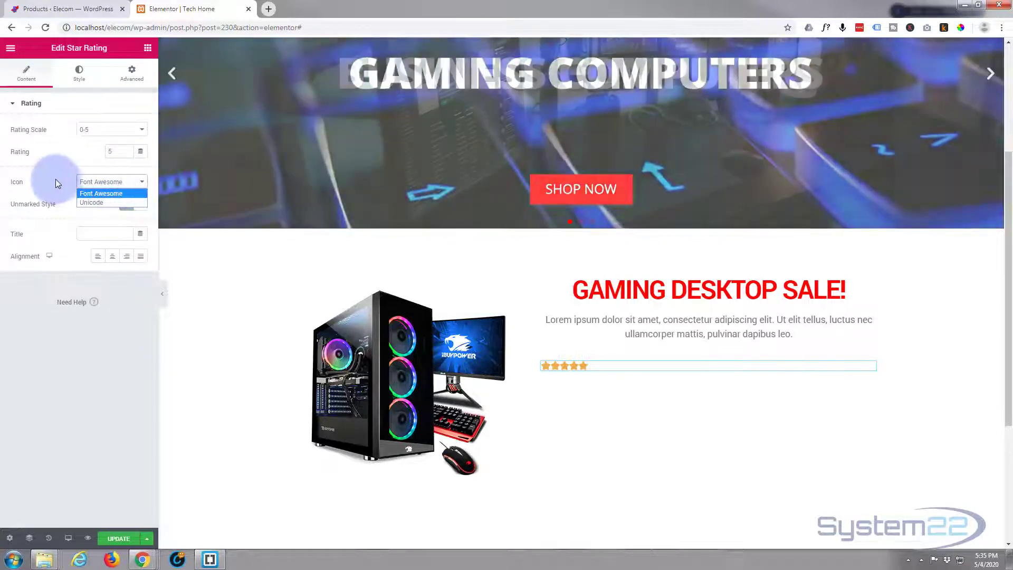
{"action": "left_click", "coordinate": [59, 182]}
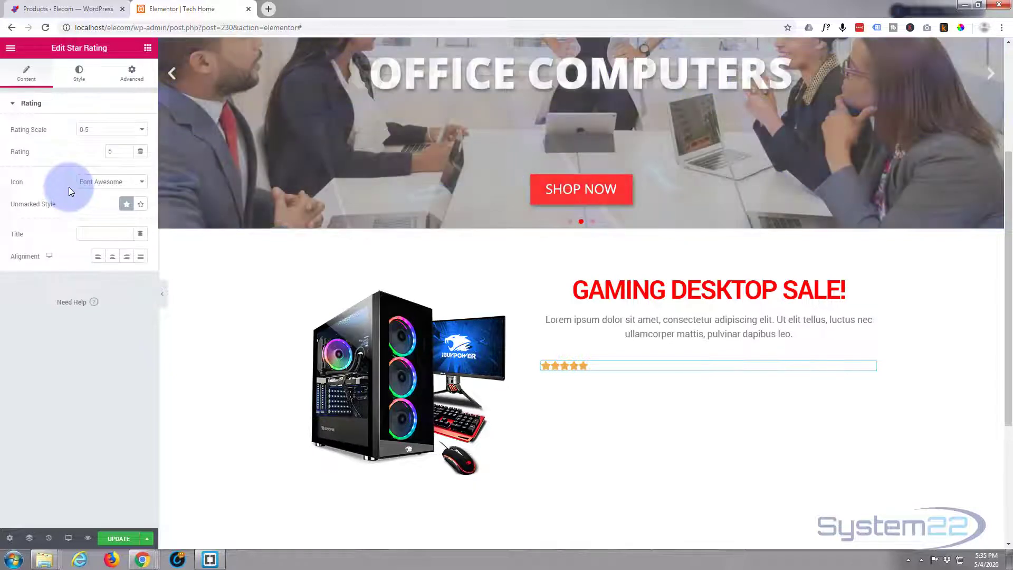
{"action": "left_click", "coordinate": [112, 259]}
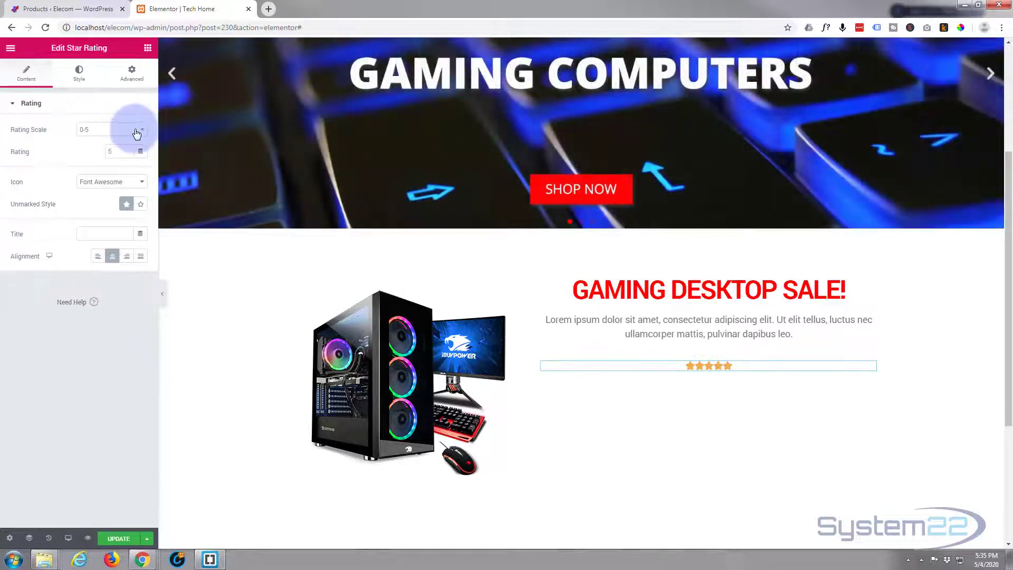
- Keep the 0-5 rating scale, try fractional ratings below 5, and return the rating to 5
{"action": "left_click", "coordinate": [142, 131]}
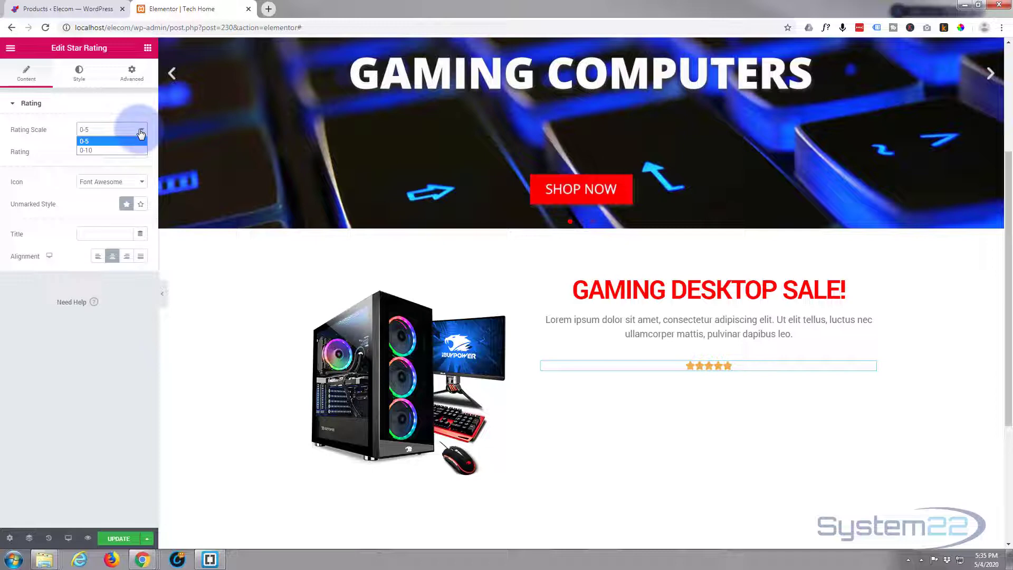
{"action": "left_click", "coordinate": [141, 132]}
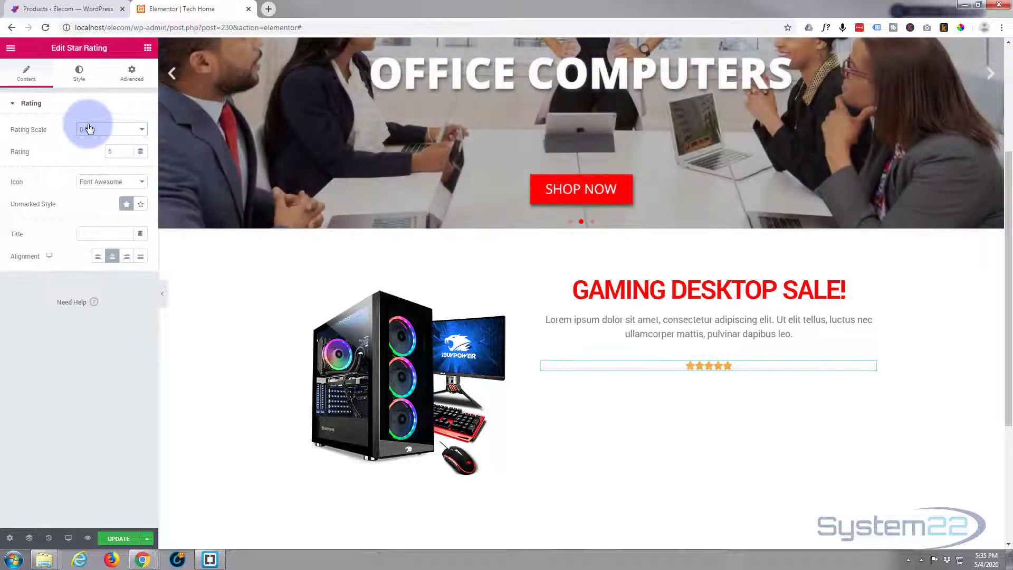
{"action": "left_click", "coordinate": [127, 154]}
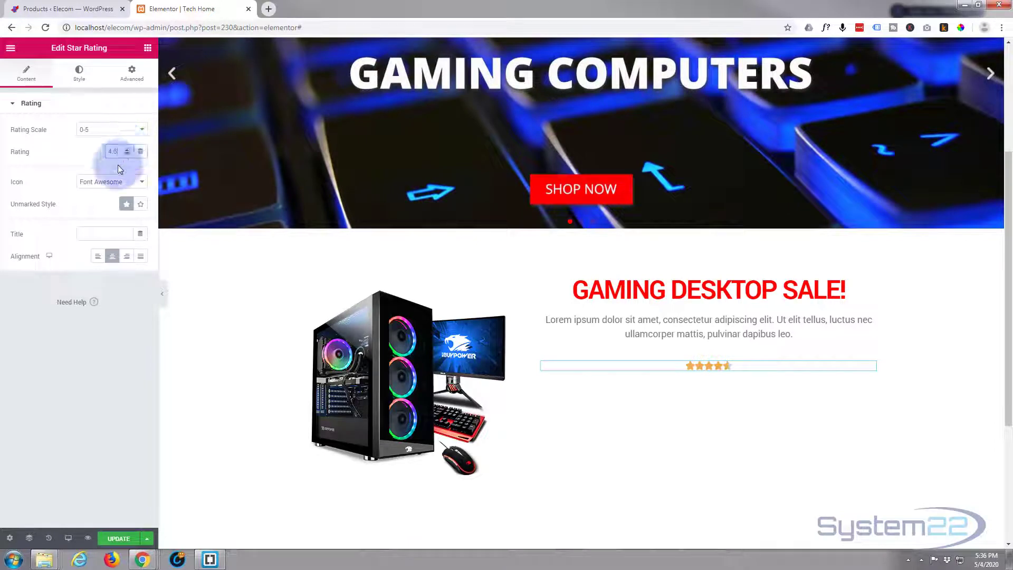
{"action": "left_click", "coordinate": [126, 148]}
{"action": "left_click", "coordinate": [127, 149]}
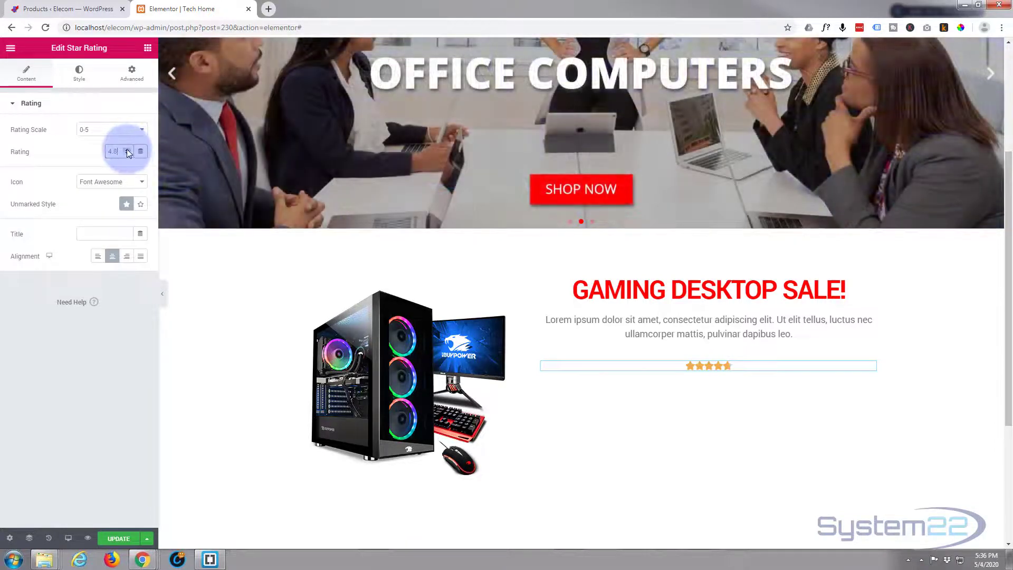
{"action": "left_click", "coordinate": [127, 149]}
{"action": "left_click", "coordinate": [126, 149]}
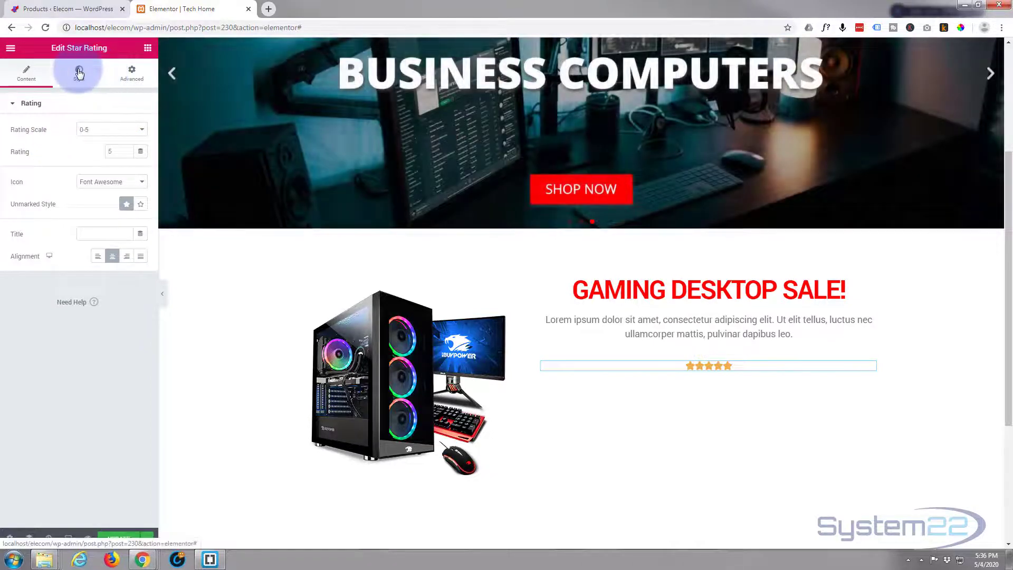
- Set the star size to 50 and the spacing between the stars to 39
{"action": "left_click", "coordinate": [79, 72]}
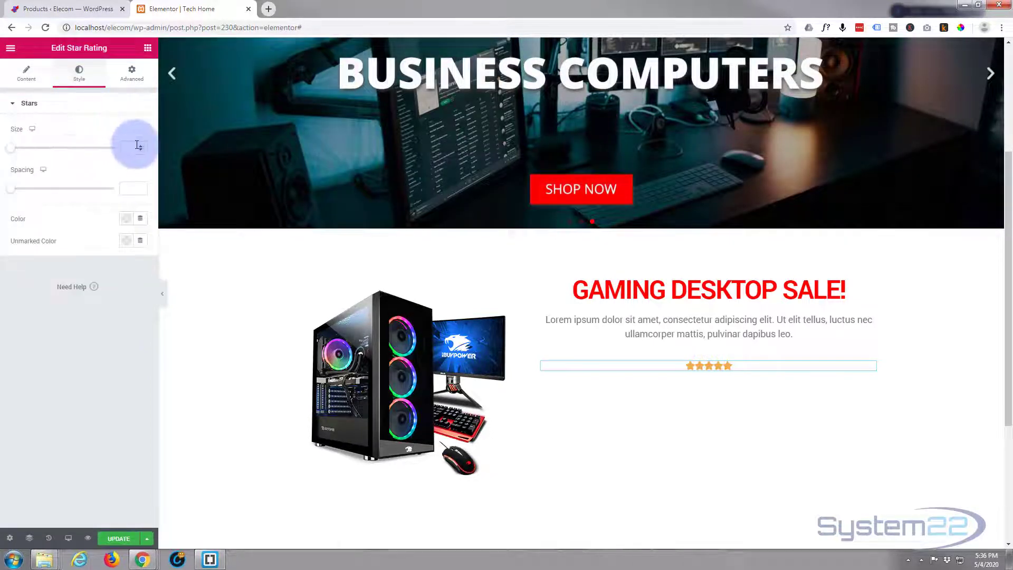
{"action": "left_click_drag", "start_coordinate": [12, 152], "coordinate": [60, 147]}
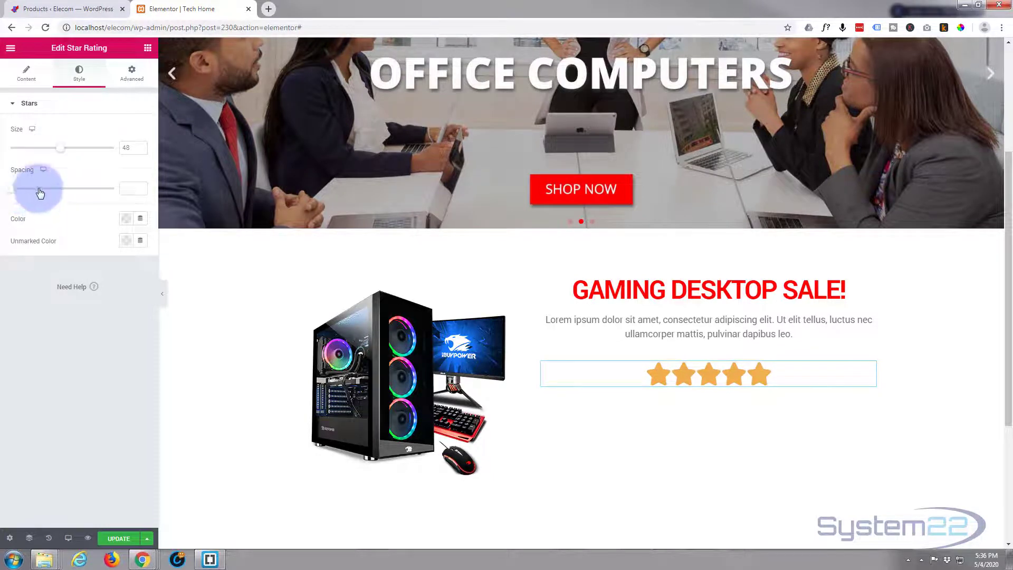
{"action": "left_click_drag", "start_coordinate": [40, 192], "coordinate": [93, 188]}
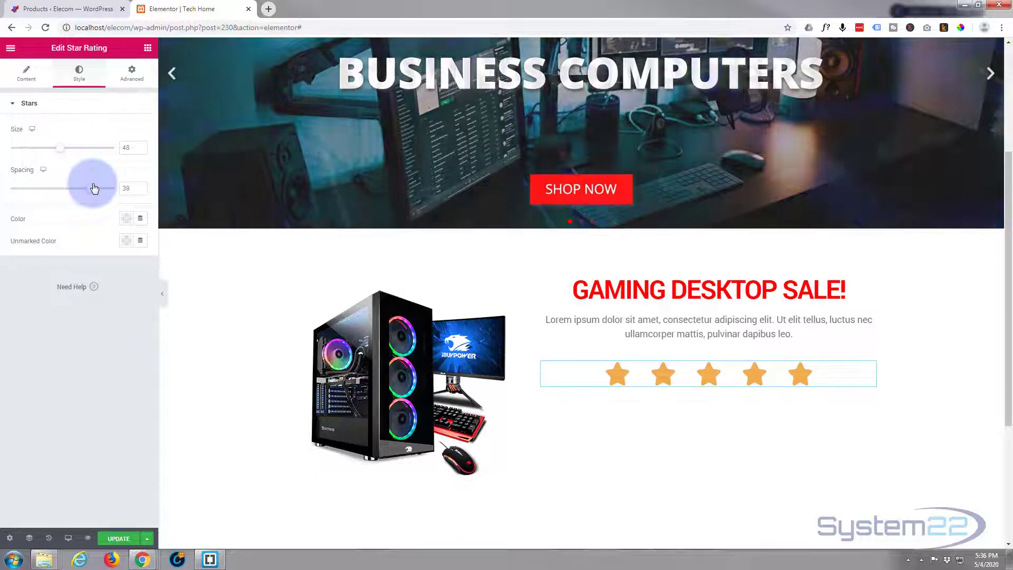
{"action": "left_click_drag", "start_coordinate": [61, 148], "coordinate": [64, 152]}
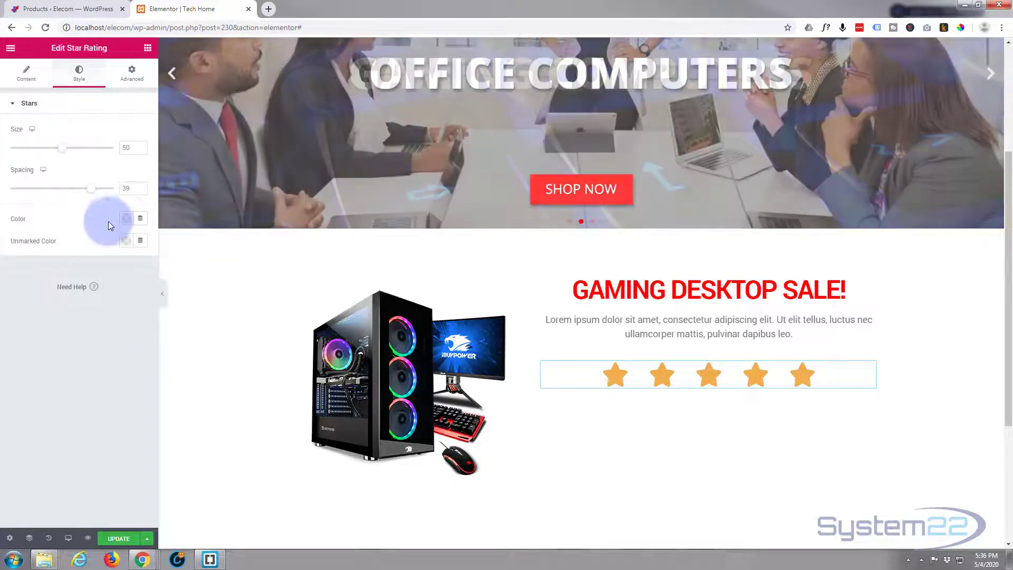
- Set the star color to pure red, #FF0000
{"action": "left_click", "coordinate": [128, 222]}
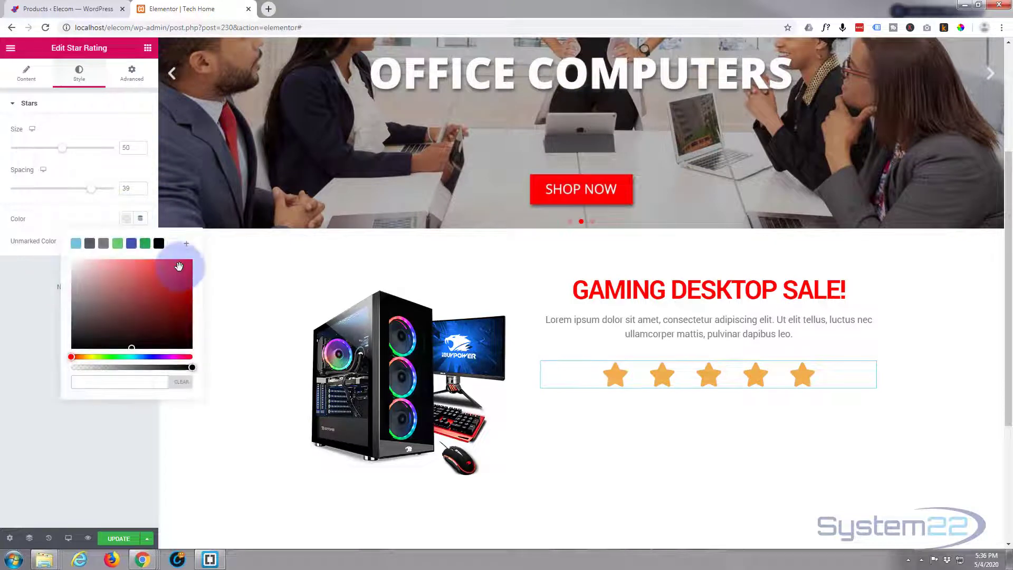
{"action": "left_click_drag", "start_coordinate": [181, 267], "coordinate": [195, 258]}
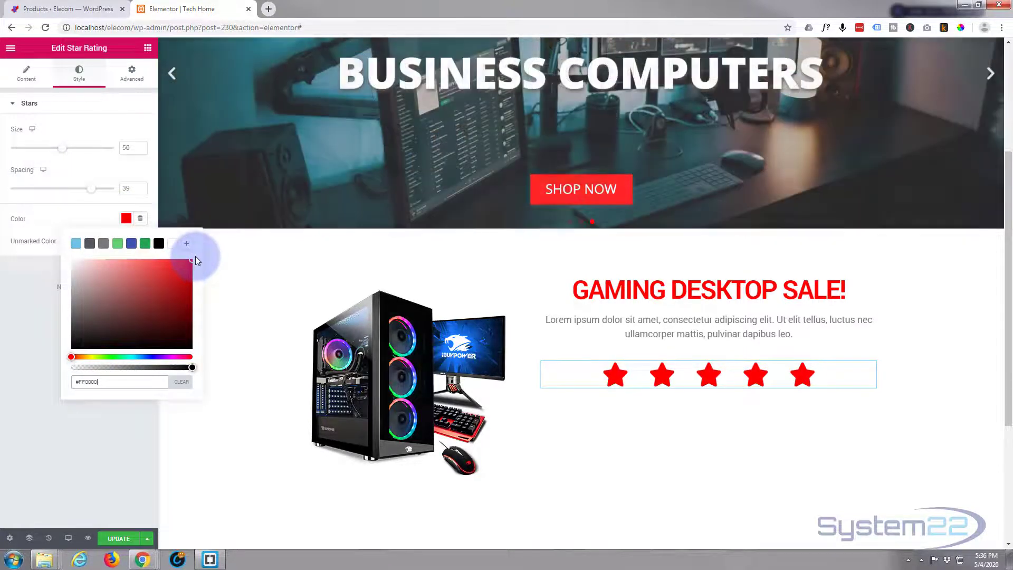
{"action": "left_click", "coordinate": [91, 214]}
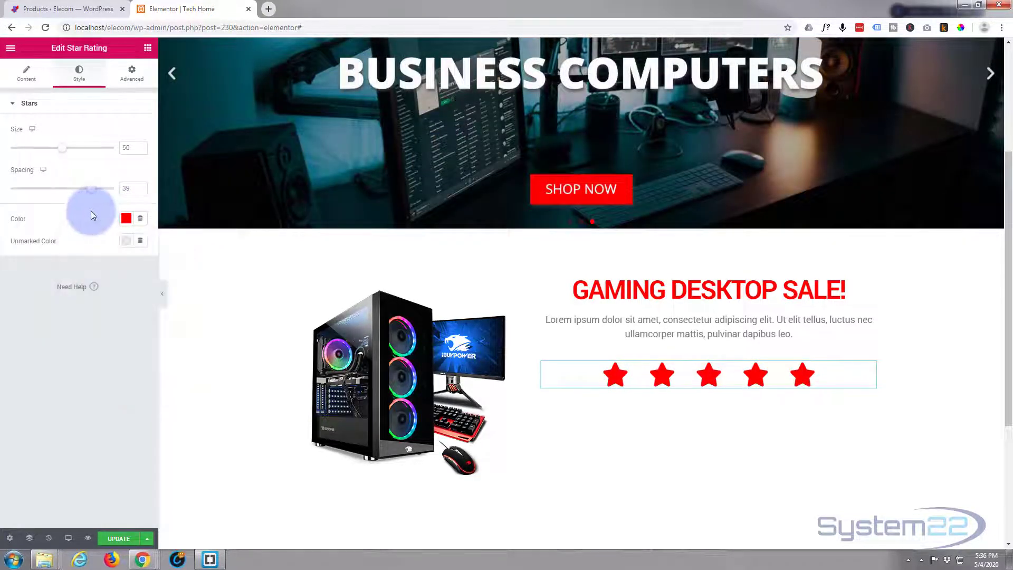
- Set the star rating to 4 to leave one star unmarked
{"action": "left_click", "coordinate": [25, 76]}
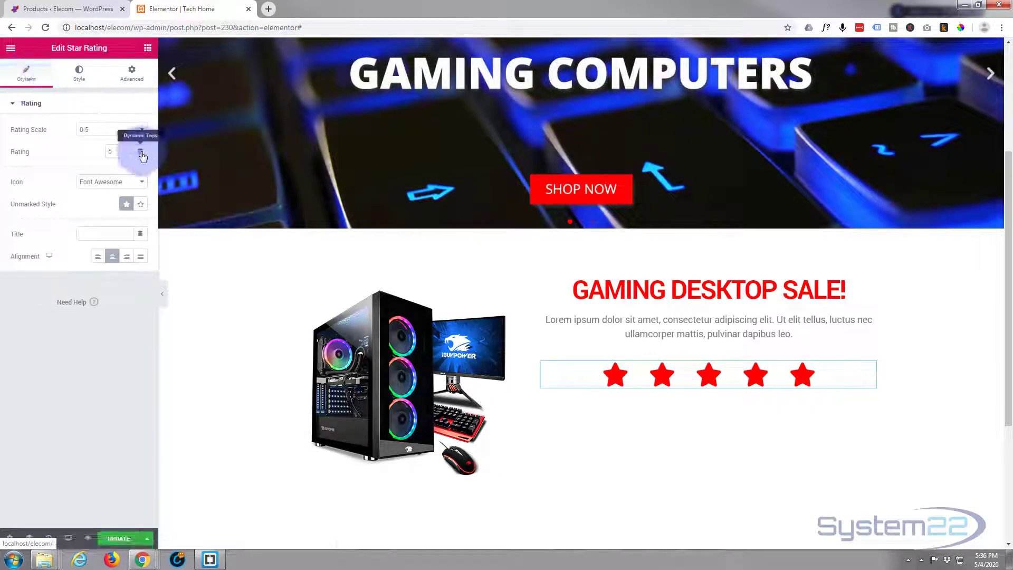
{"action": "left_click_drag", "start_coordinate": [117, 152], "coordinate": [97, 154]}
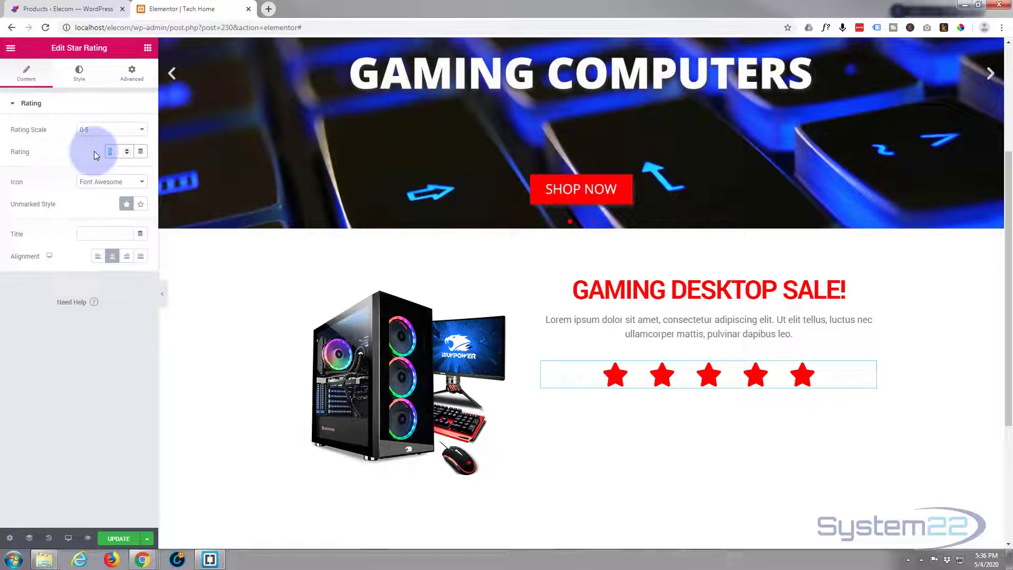
{"action": "left_click", "coordinate": [126, 152]}
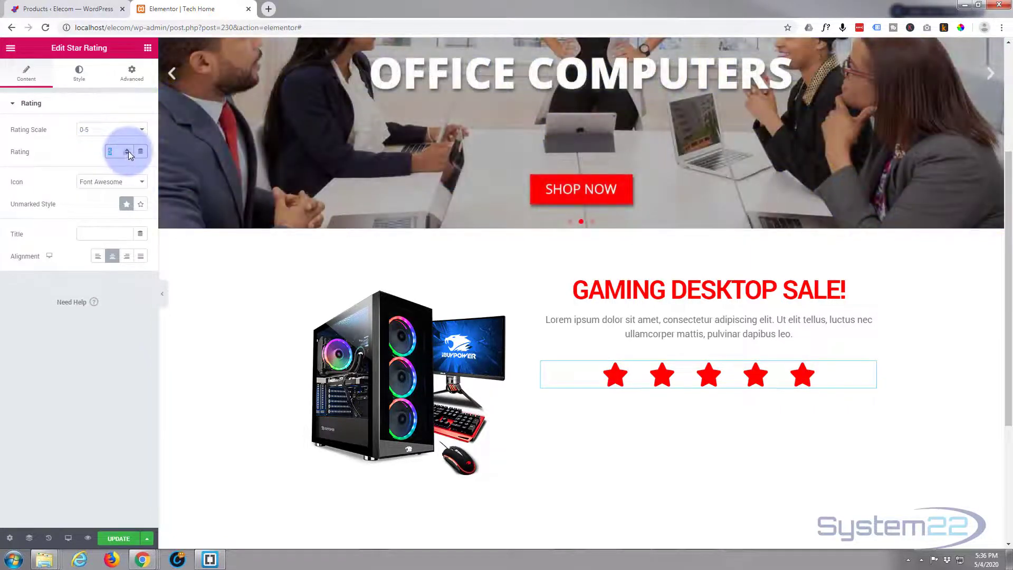
{"action": "left_click", "coordinate": [127, 153]}
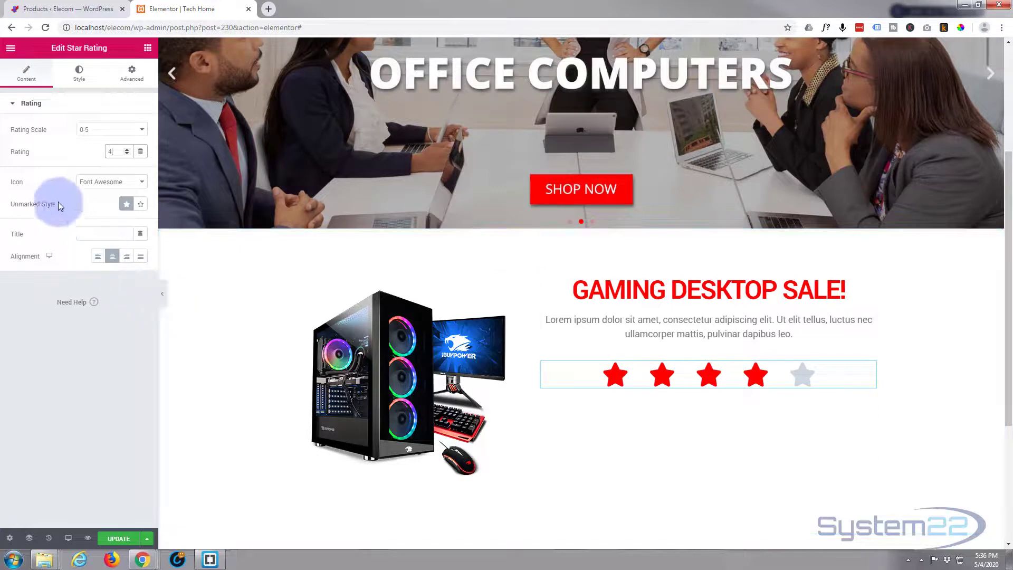
- Set the unmarked star color to the preset blue, #4054B2, and set the rating to 5
{"action": "left_click", "coordinate": [79, 73]}
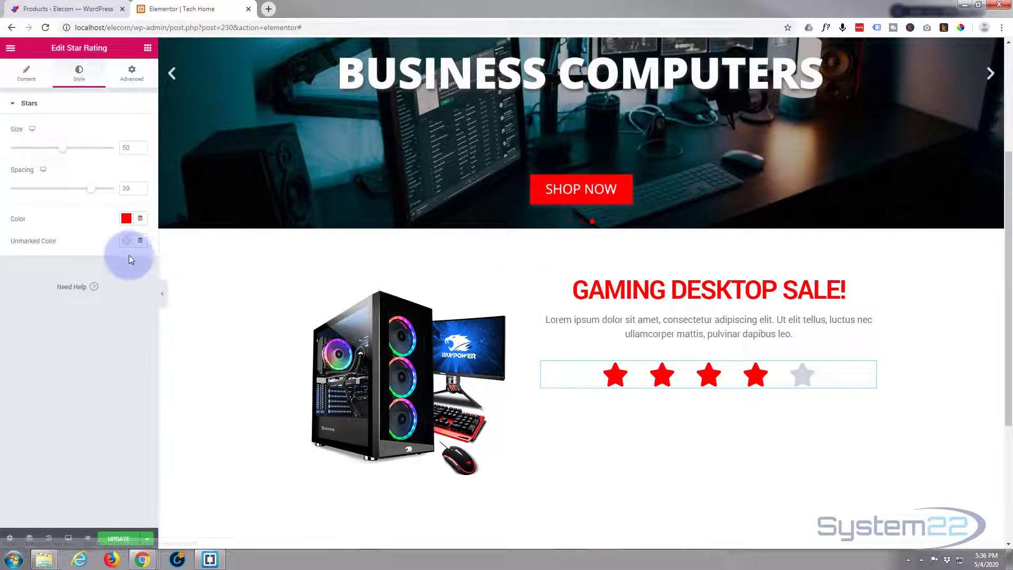
{"action": "left_click", "coordinate": [127, 241]}
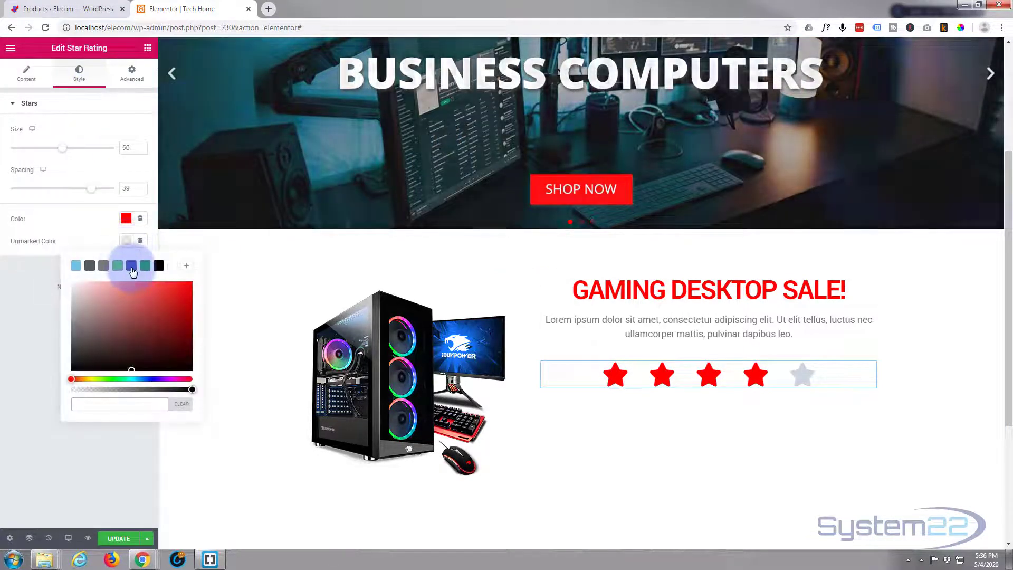
{"action": "left_click", "coordinate": [131, 267]}
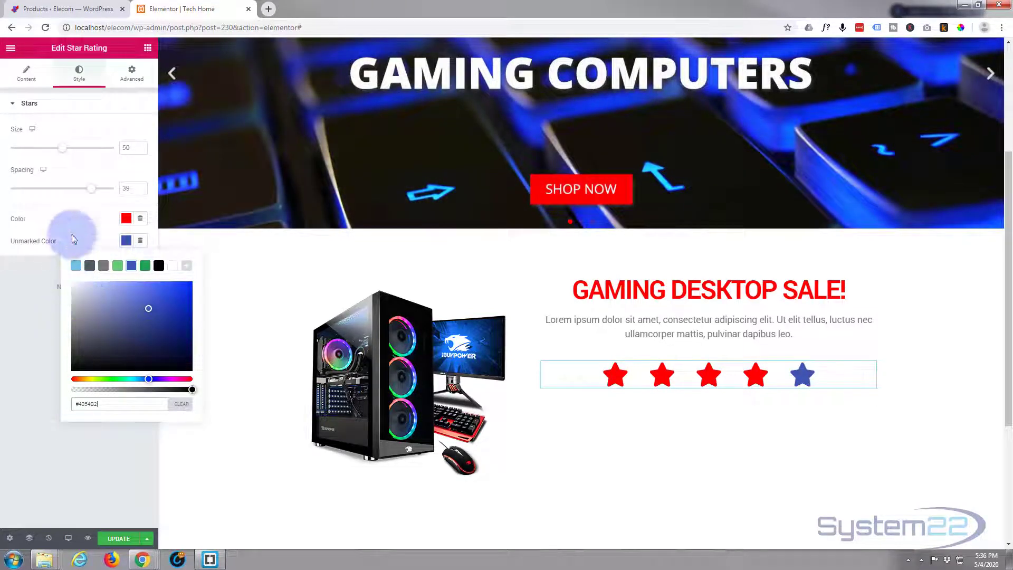
{"action": "left_click", "coordinate": [27, 74]}
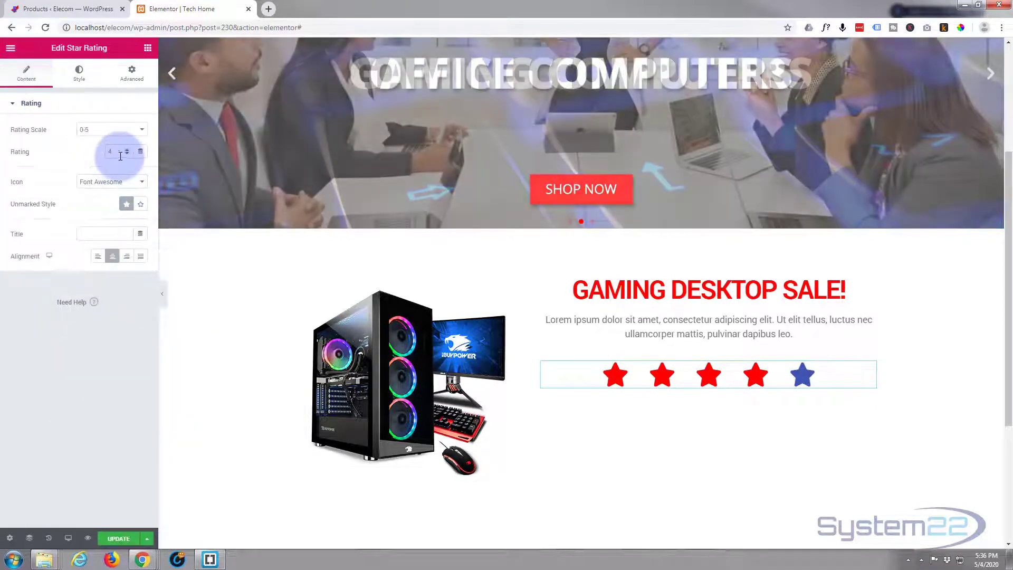
{"action": "left_click_drag", "start_coordinate": [120, 156], "coordinate": [110, 152]}
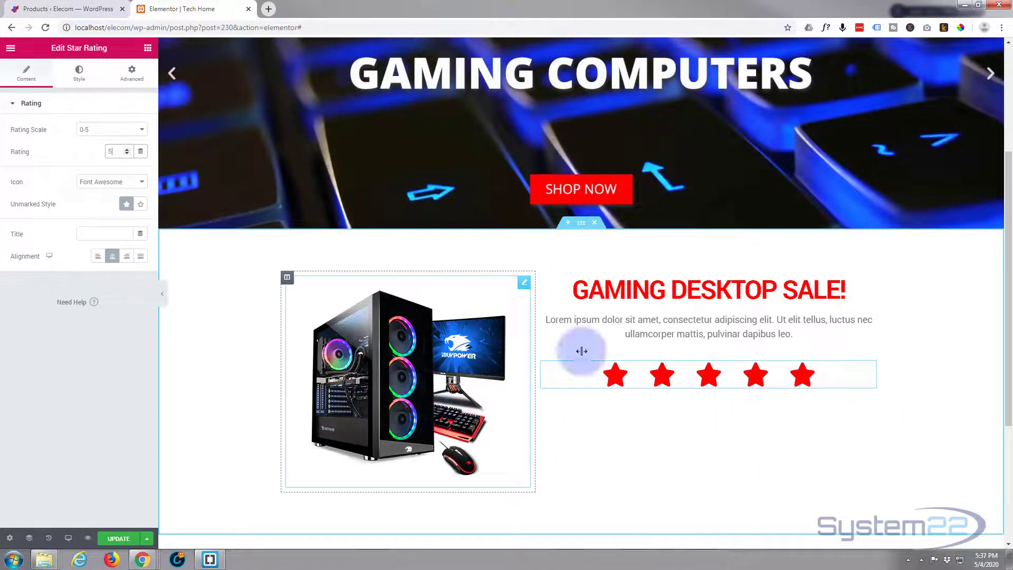
- Add a Button widget below the star rating and keep its type as Default
{"action": "left_click", "coordinate": [147, 50]}
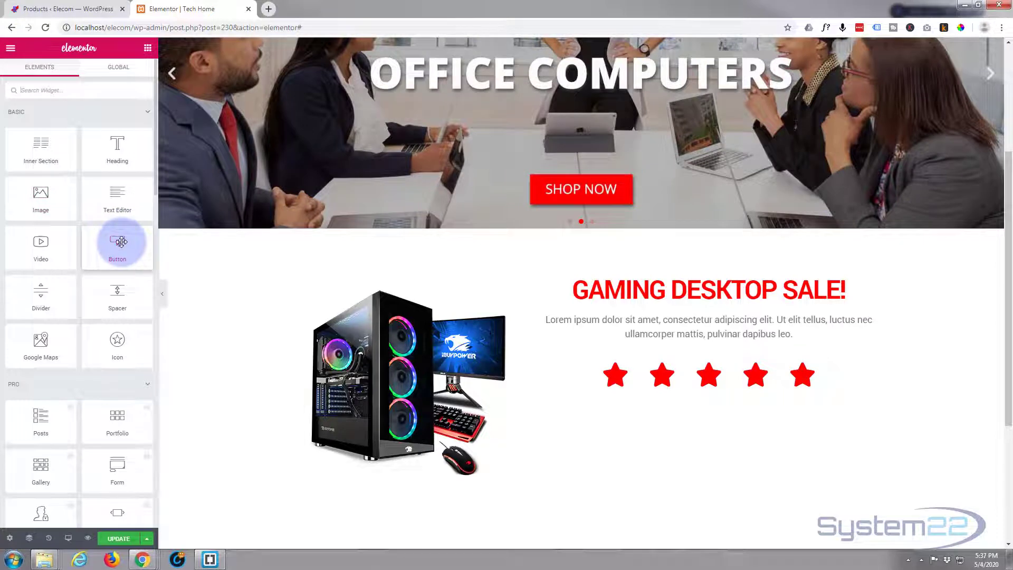
{"action": "left_click_drag", "start_coordinate": [121, 242], "coordinate": [659, 390]}
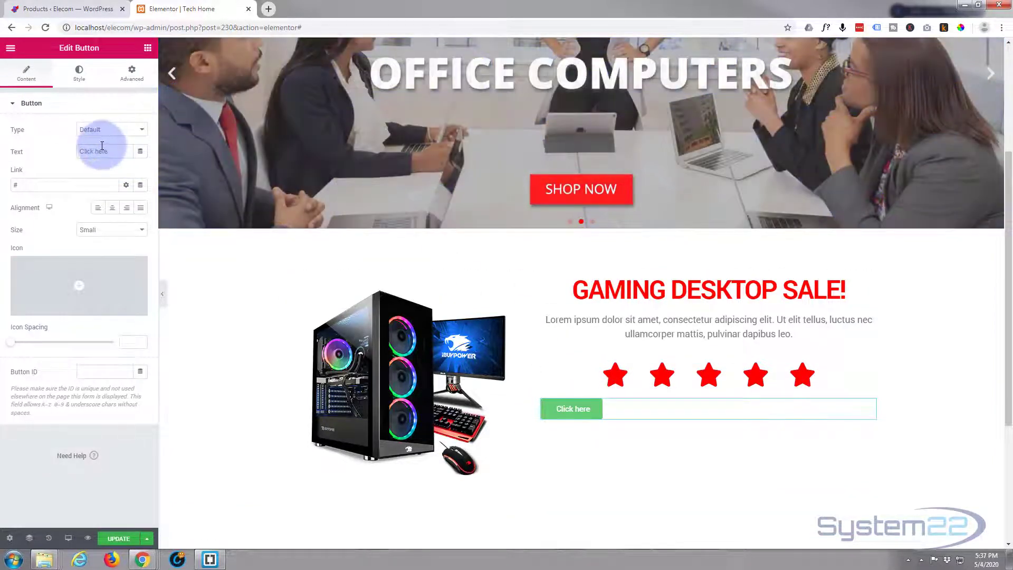
{"action": "left_click", "coordinate": [115, 130]}
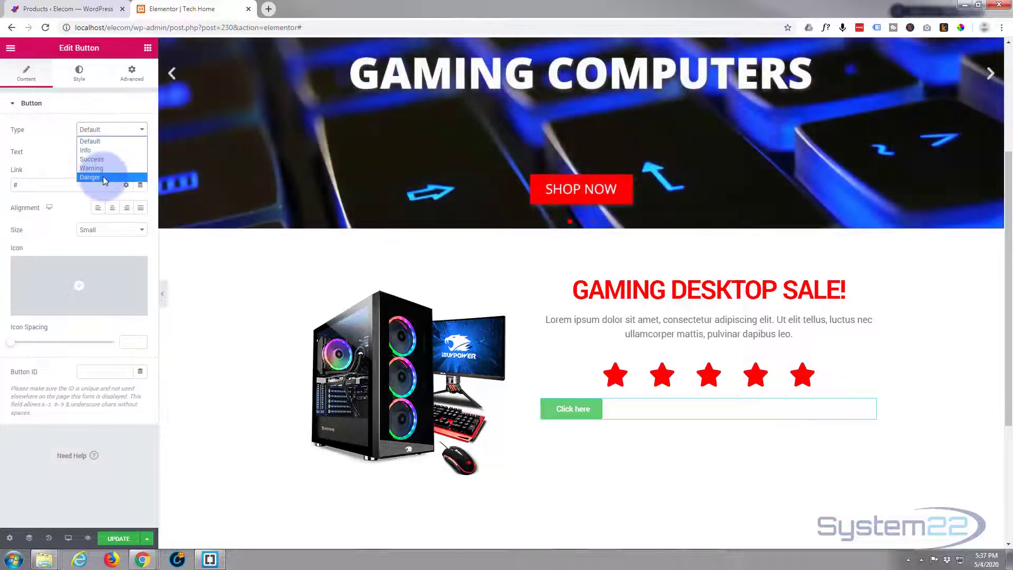
{"action": "left_click", "coordinate": [64, 135]}
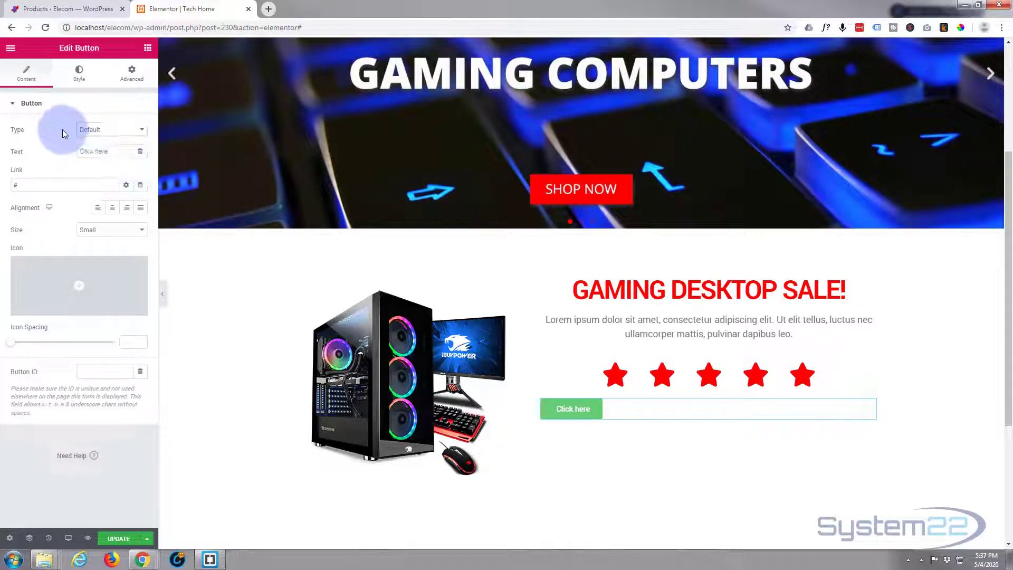
- Set the button's text to "Get The Deal Now!" and its alignment to center
{"action": "left_click_drag", "start_coordinate": [117, 152], "coordinate": [67, 155]}
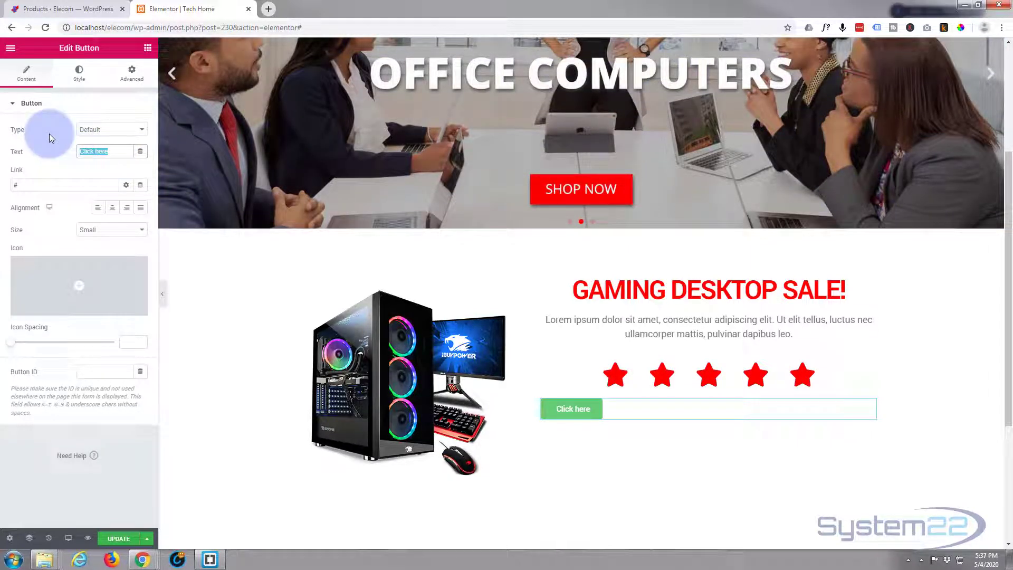
{"action": "type", "text": "Get Tha"}
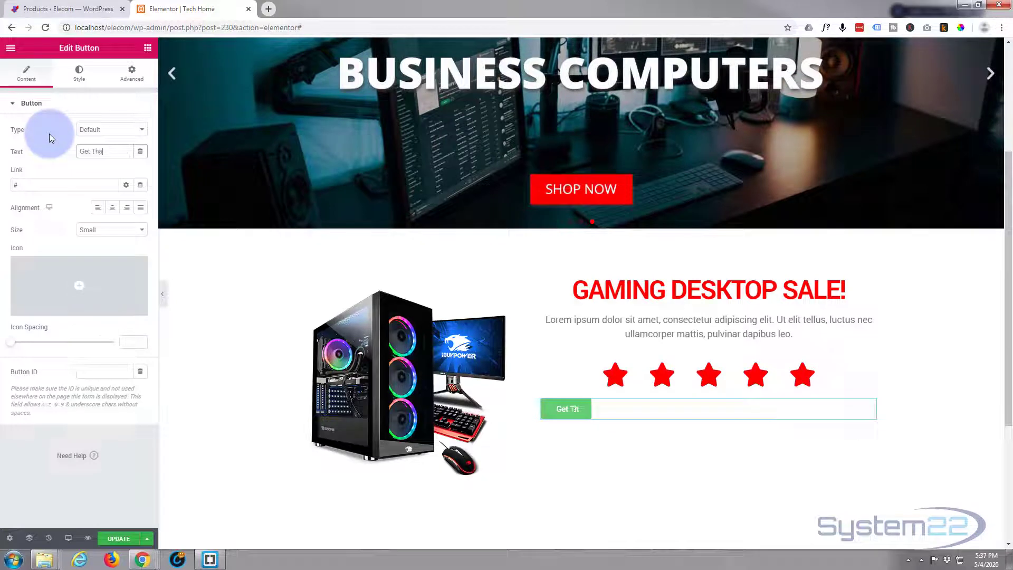
{"action": "key", "text": "BackSpace"}
{"action": "type", "text": "e Deal N"}
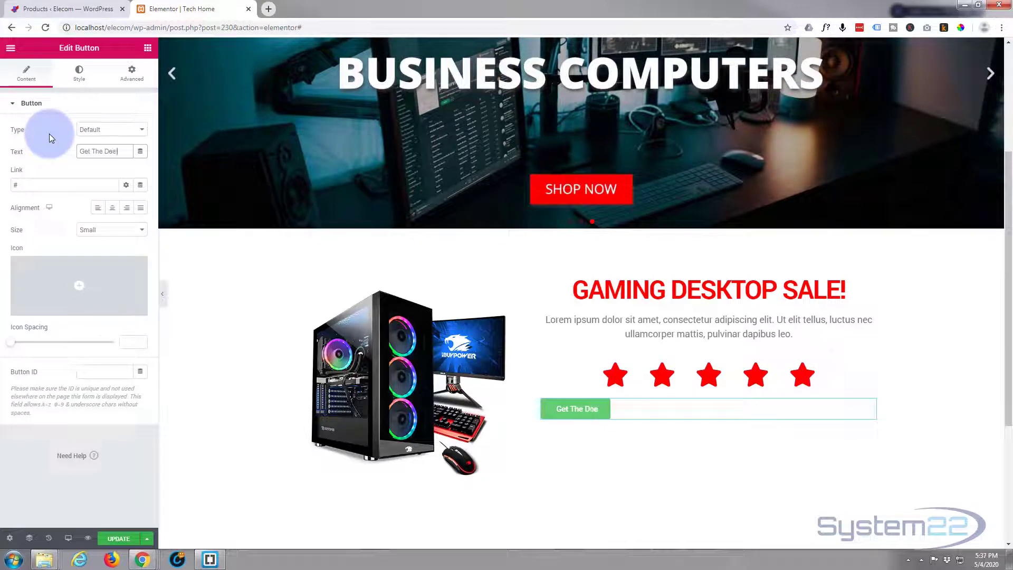
{"action": "type", "text": "ow!"}
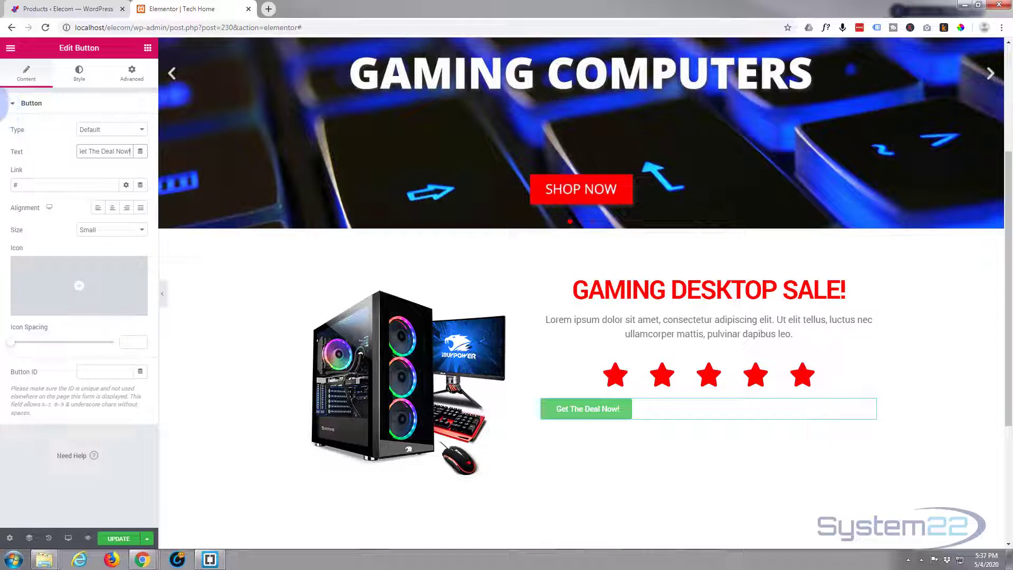
{"action": "left_click", "coordinate": [113, 208]}
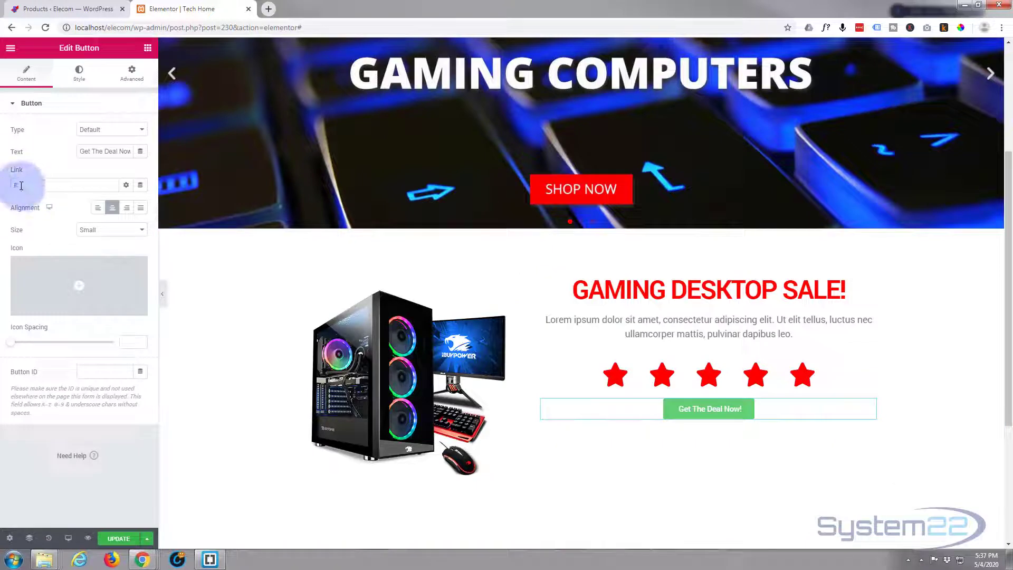
- Copy the Gaming Desktop product page's link from the WooCommerce products list and paste it as the button's link in Elementor
{"action": "left_click", "coordinate": [76, 7]}
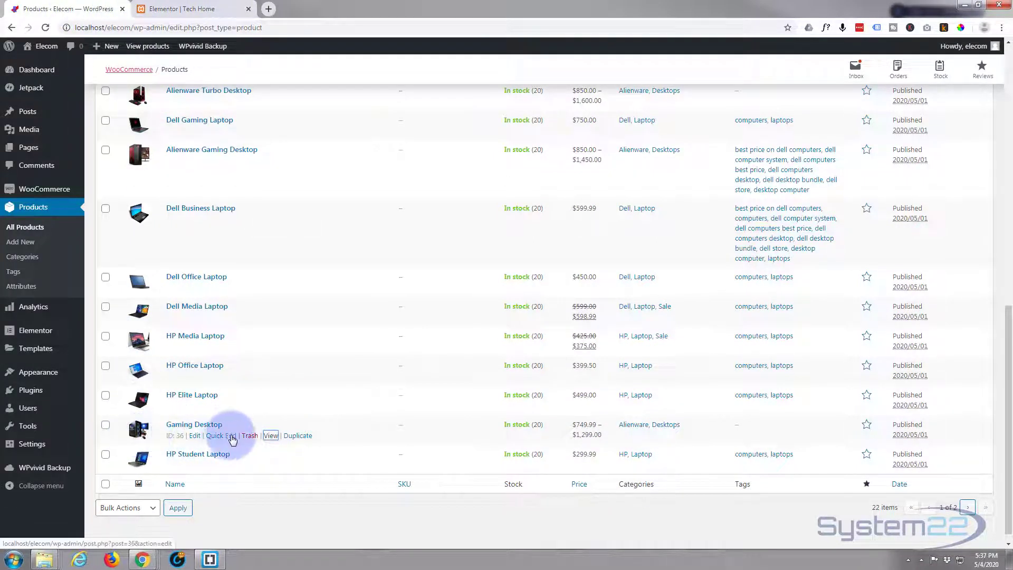
{"action": "right_click", "coordinate": [270, 438]}
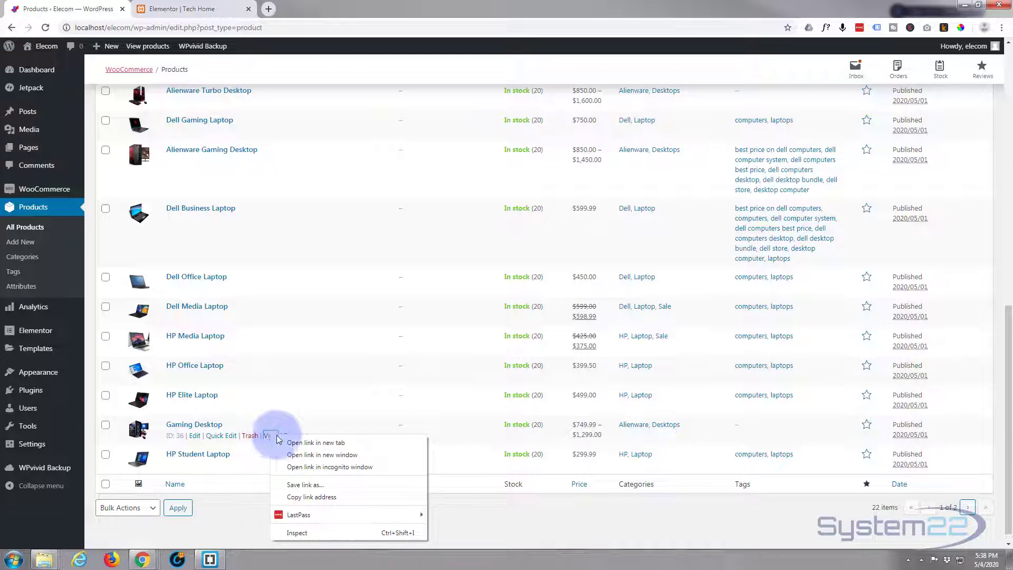
{"action": "left_click", "coordinate": [324, 498]}
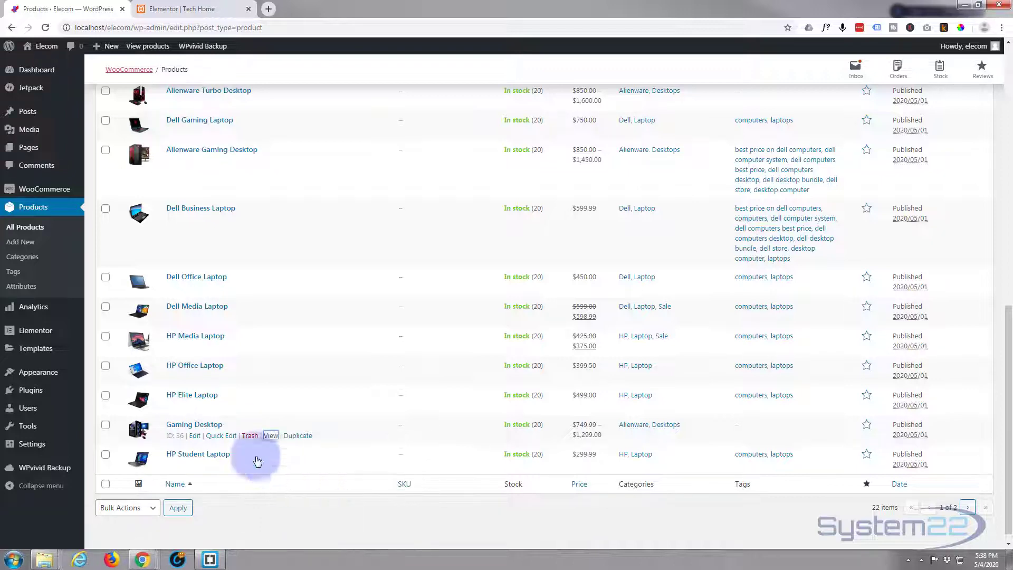
{"action": "left_click", "coordinate": [184, 9]}
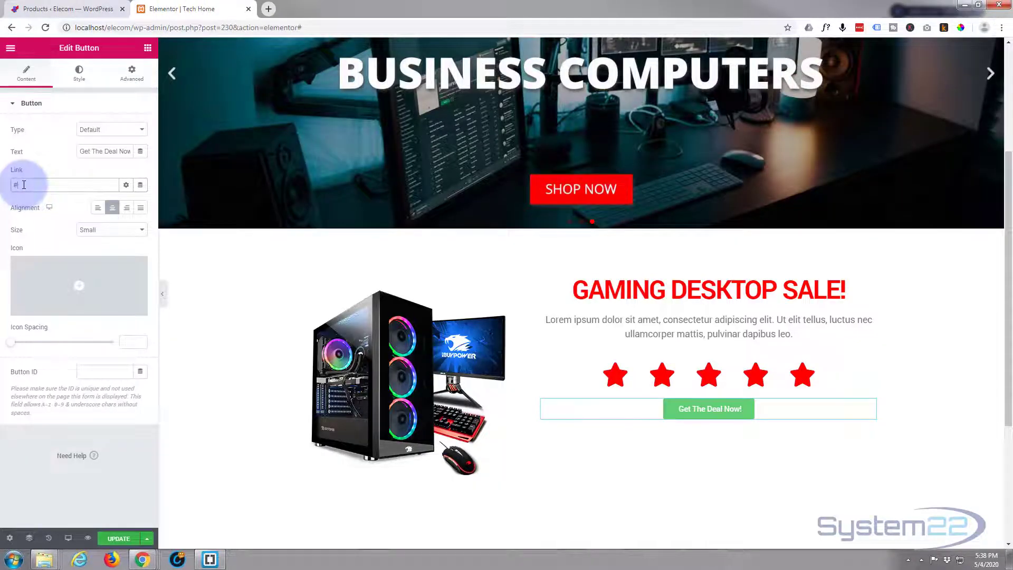
{"action": "left_click_drag", "start_coordinate": [24, 185], "coordinate": [2, 186]}
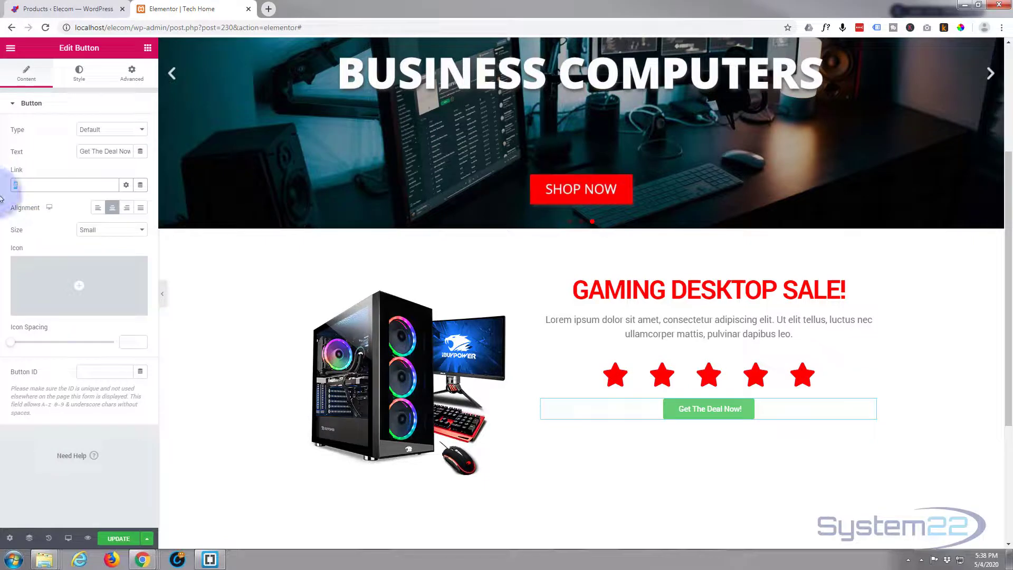
{"action": "key", "text": "ctrl+v"}
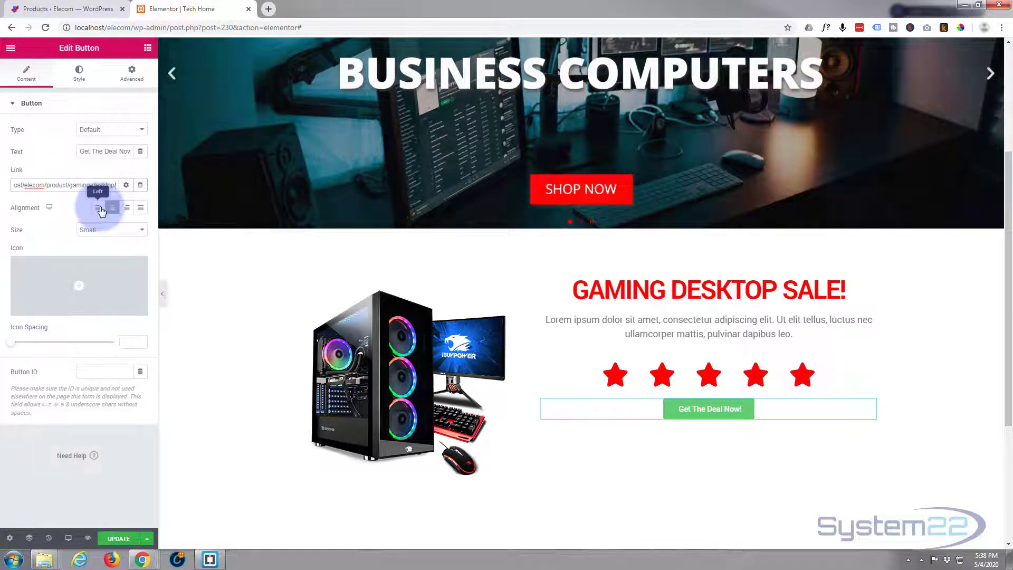
- Try the left, right and center alignments, settle on Justified, and set the button's size to Extra Large
{"action": "left_click", "coordinate": [99, 209]}
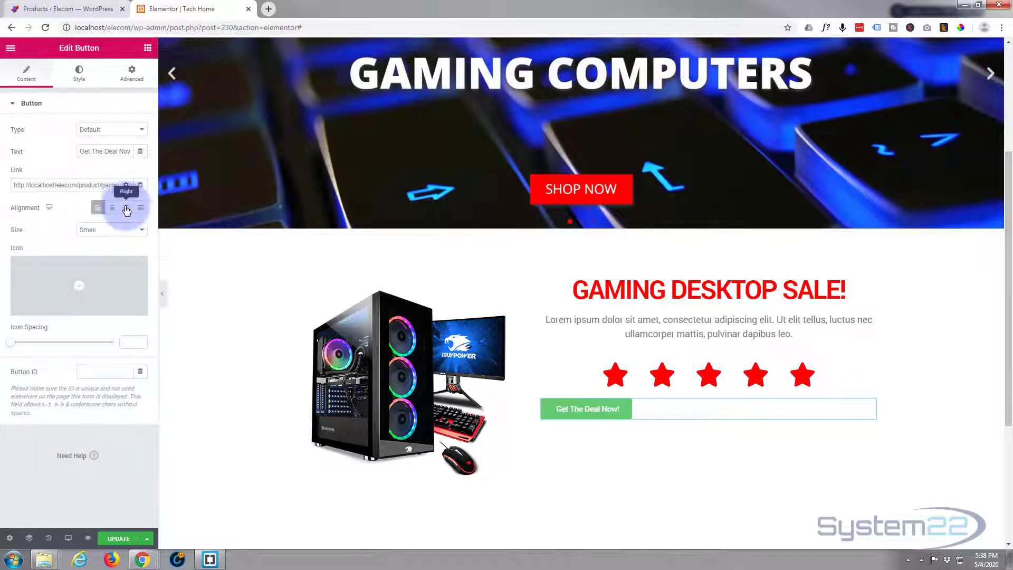
{"action": "left_click", "coordinate": [126, 208]}
{"action": "left_click", "coordinate": [112, 208]}
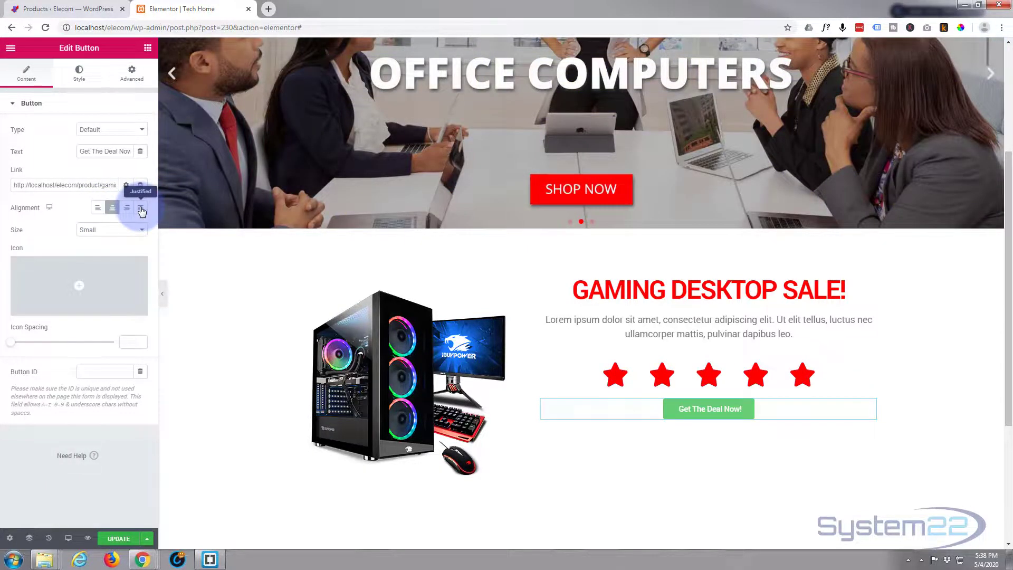
{"action": "left_click", "coordinate": [141, 209]}
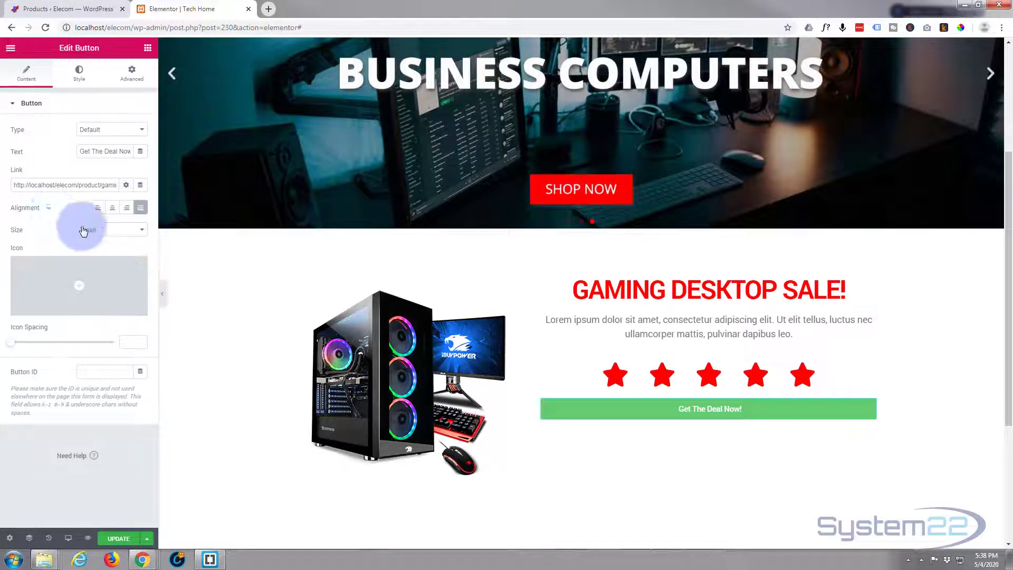
{"action": "left_click", "coordinate": [113, 229]}
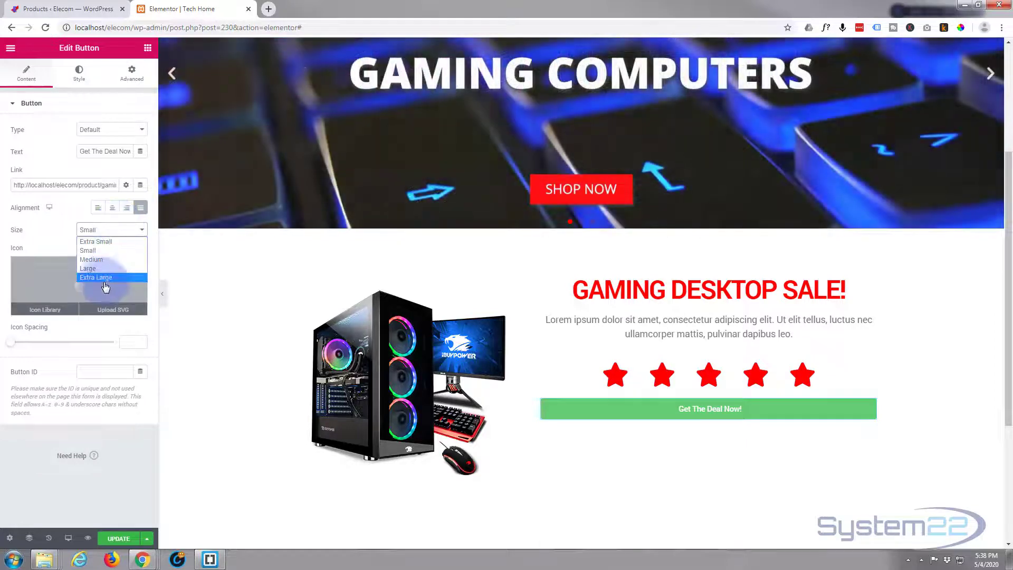
{"action": "left_click", "coordinate": [105, 277]}
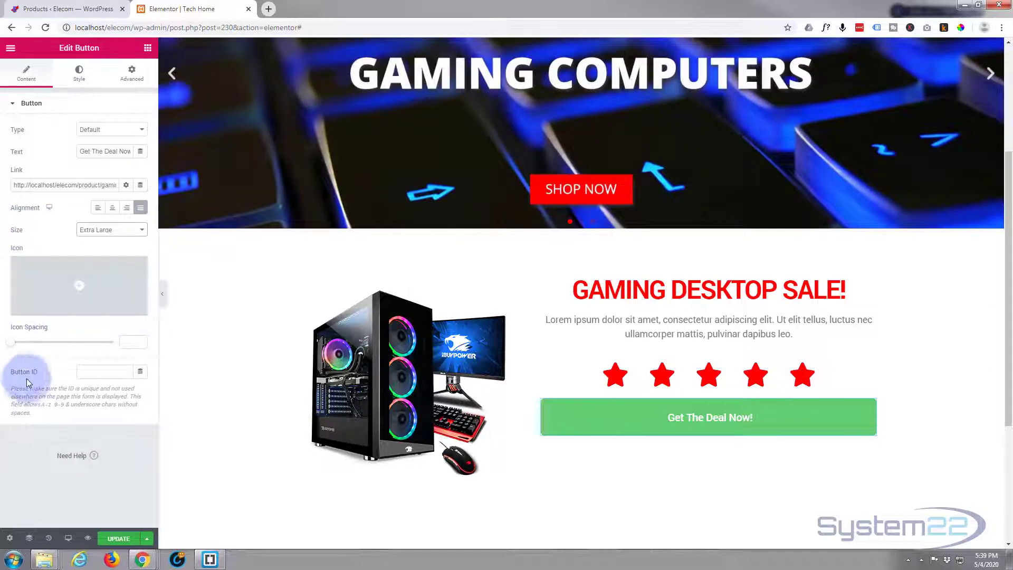
- Set the button's typography to uppercase with a text size of 30 px
{"action": "left_click", "coordinate": [79, 72]}
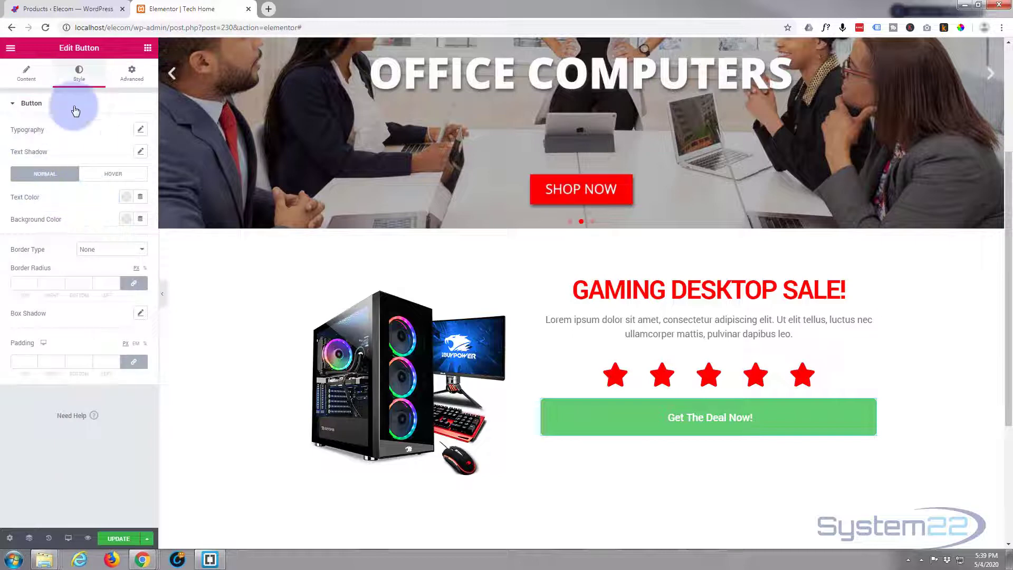
{"action": "left_click", "coordinate": [140, 130]}
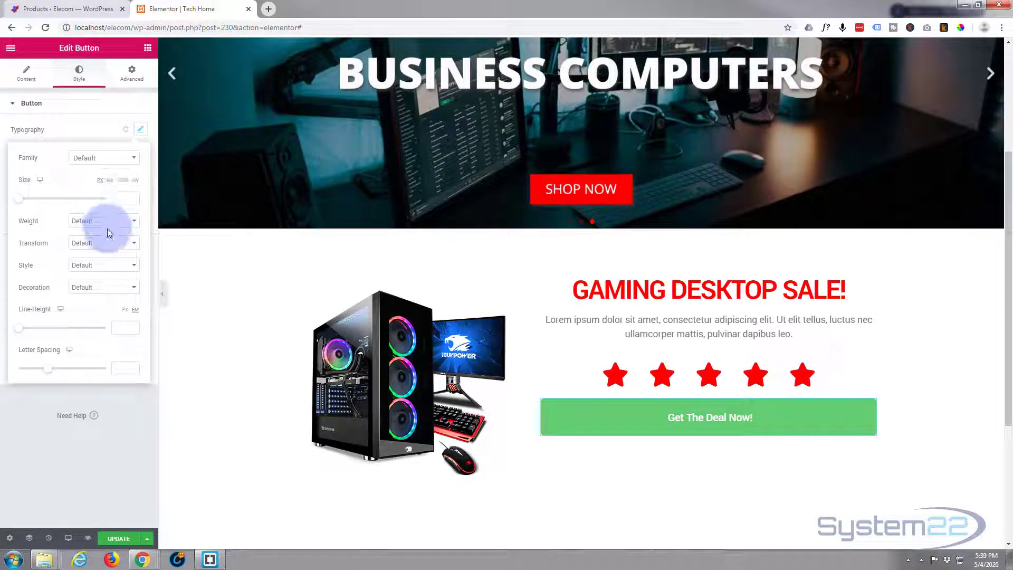
{"action": "left_click", "coordinate": [105, 243]}
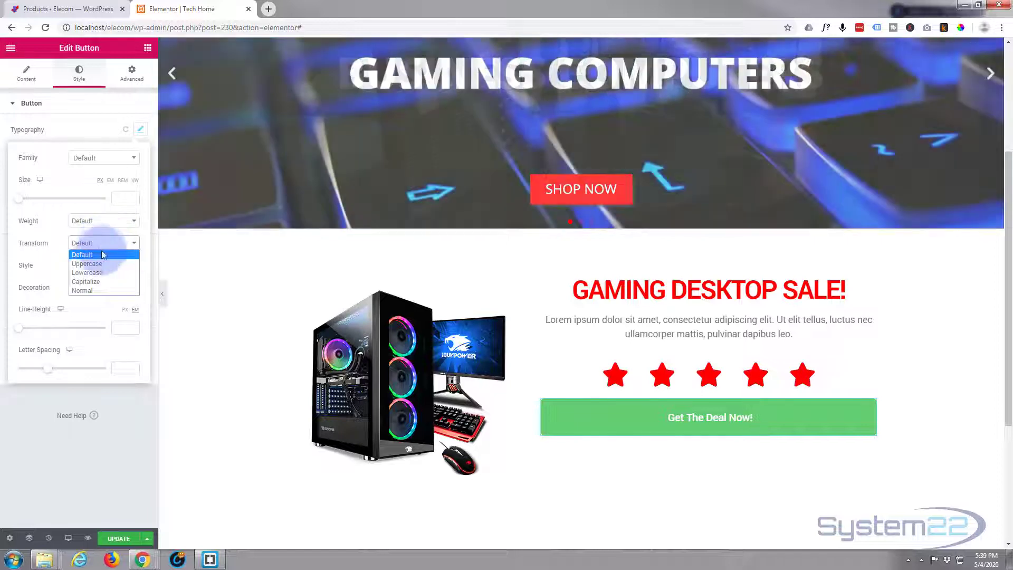
{"action": "left_click", "coordinate": [94, 263]}
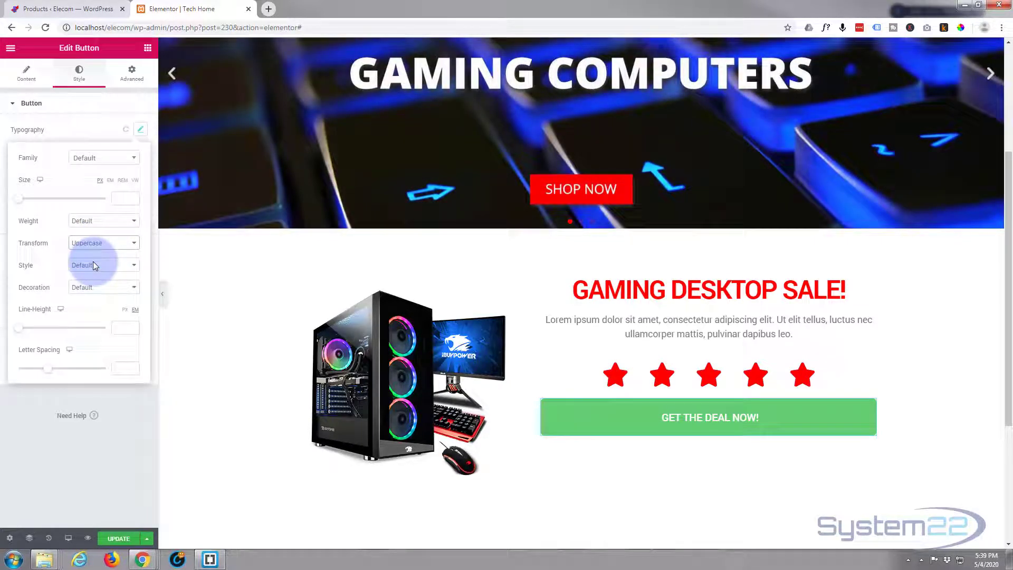
{"action": "left_click_drag", "start_coordinate": [20, 203], "coordinate": [33, 202]}
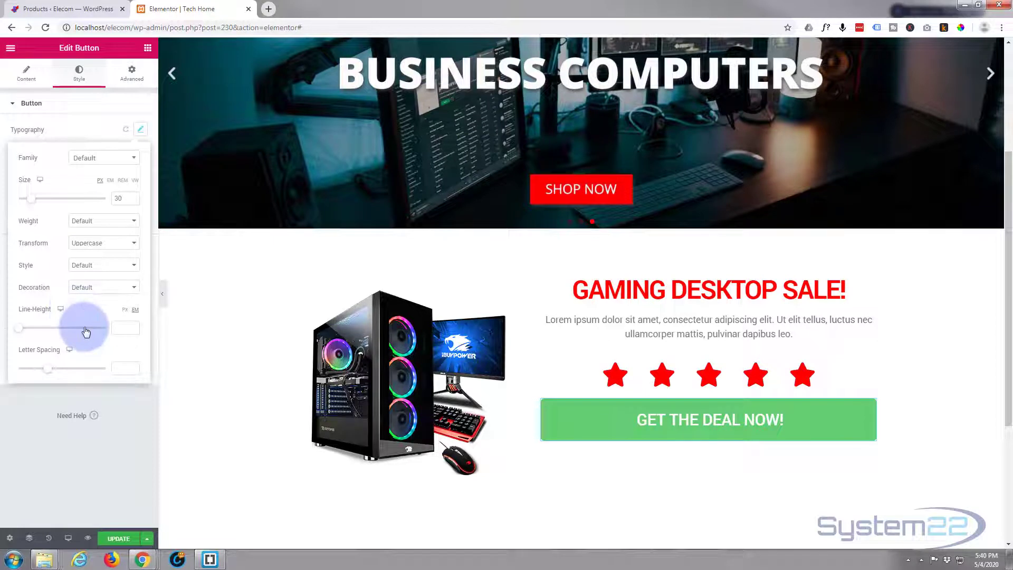
{"action": "left_click", "coordinate": [77, 130]}
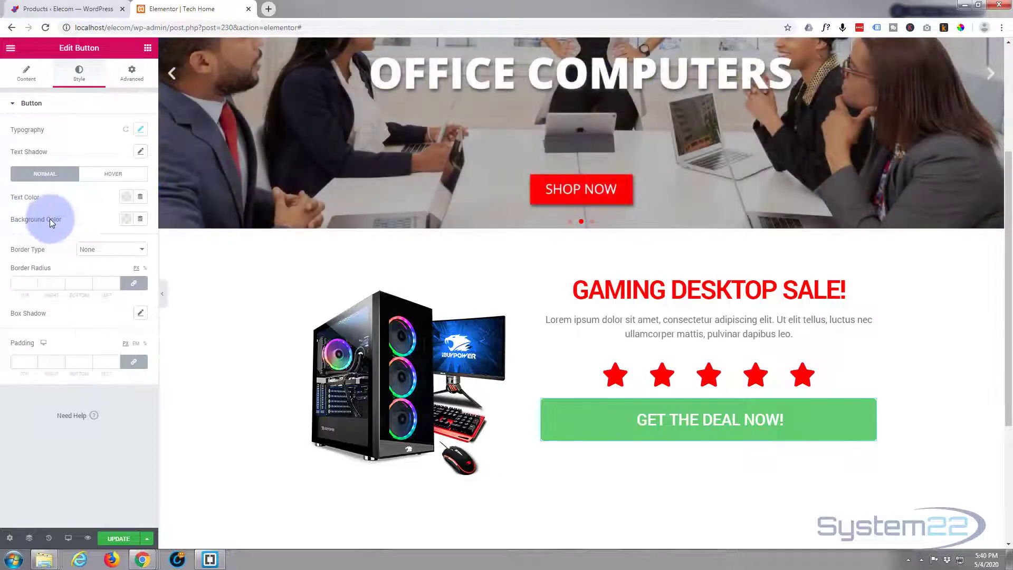
- Set the button's normal-state background color to pure red, #FF0000
{"action": "left_click", "coordinate": [129, 224]}
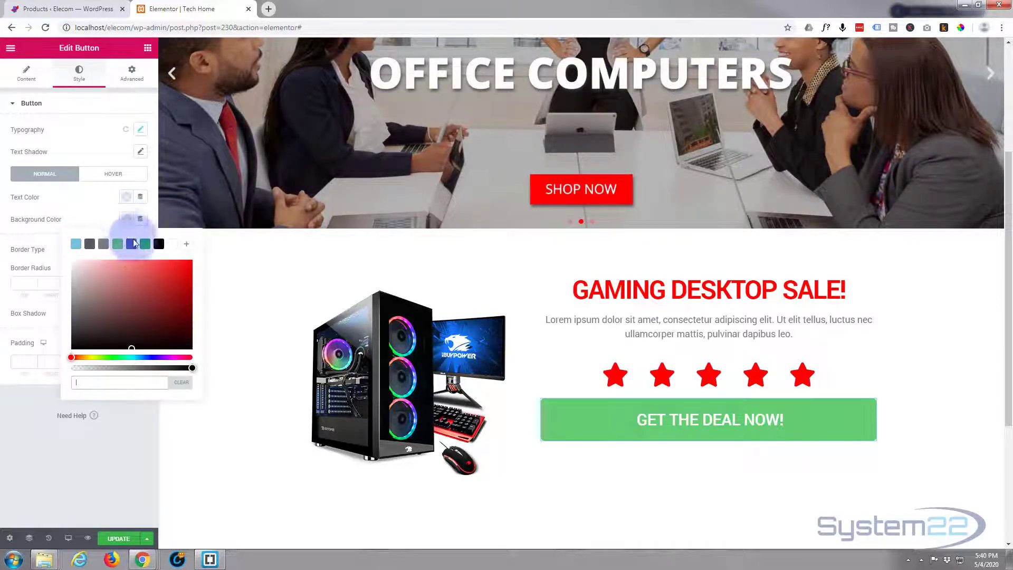
{"action": "left_click_drag", "start_coordinate": [182, 291], "coordinate": [197, 256]}
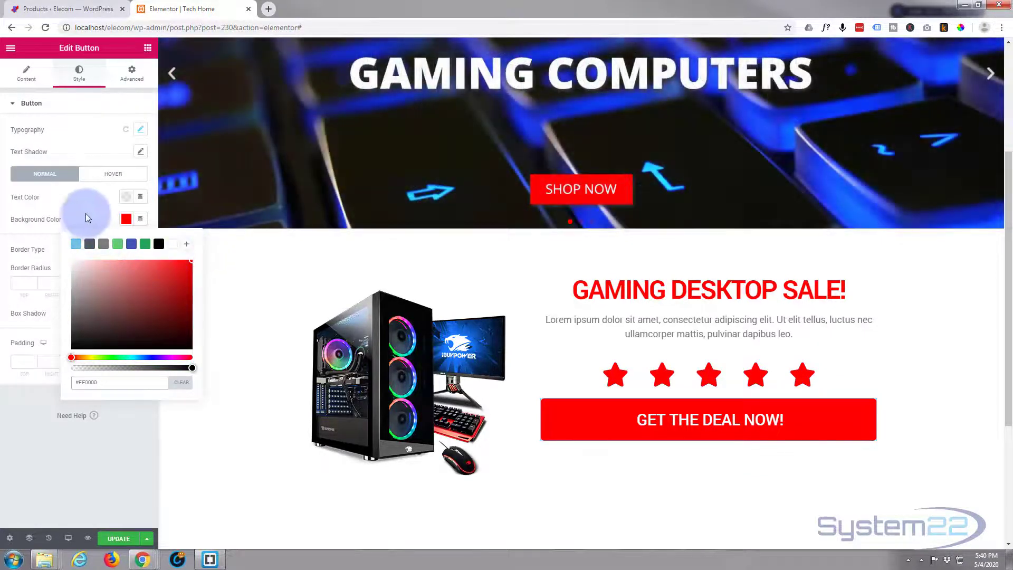
{"action": "left_click", "coordinate": [112, 178]}
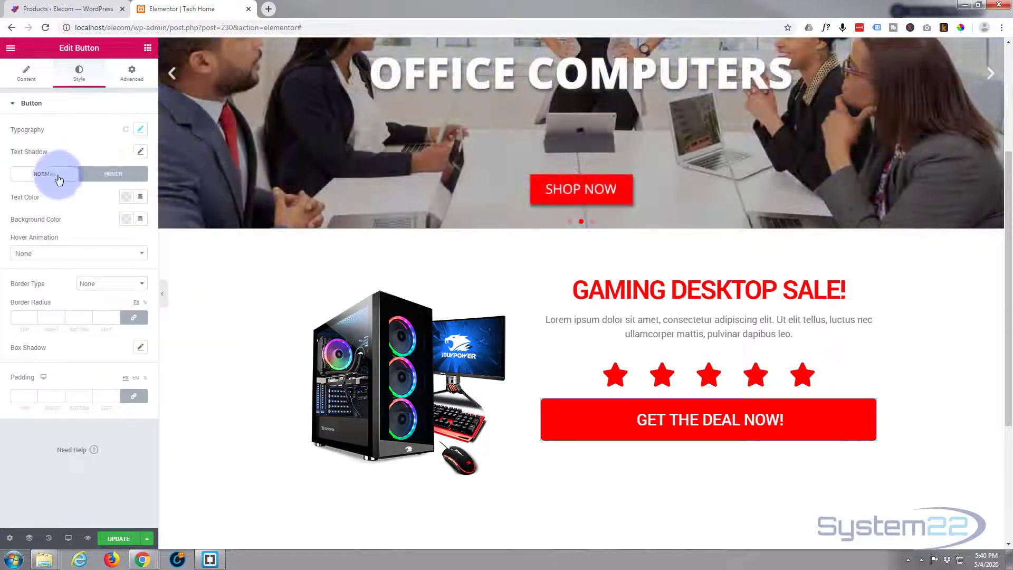
{"action": "left_click", "coordinate": [53, 176]}
- Set the button's hover background color to the preset blue, #4054B2, leaving the hover text color at its default
{"action": "left_click", "coordinate": [121, 179]}
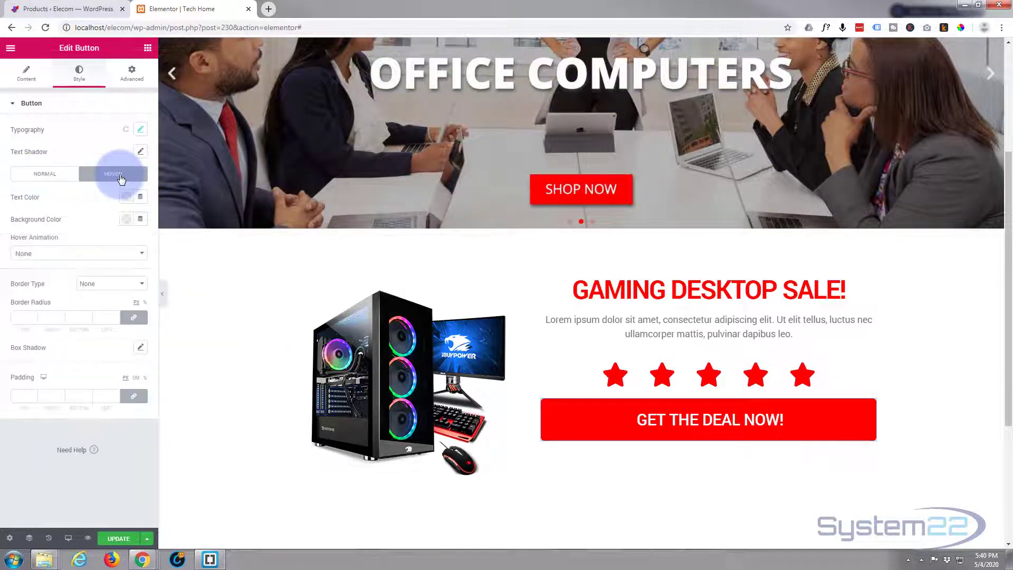
{"action": "left_click", "coordinate": [126, 198]}
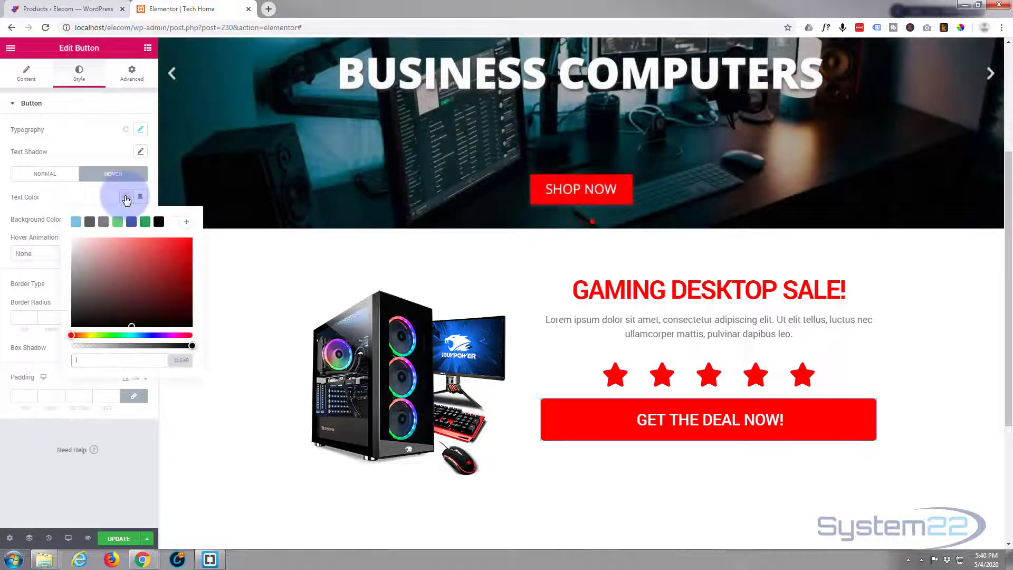
{"action": "left_click", "coordinate": [93, 192]}
{"action": "left_click", "coordinate": [127, 220]}
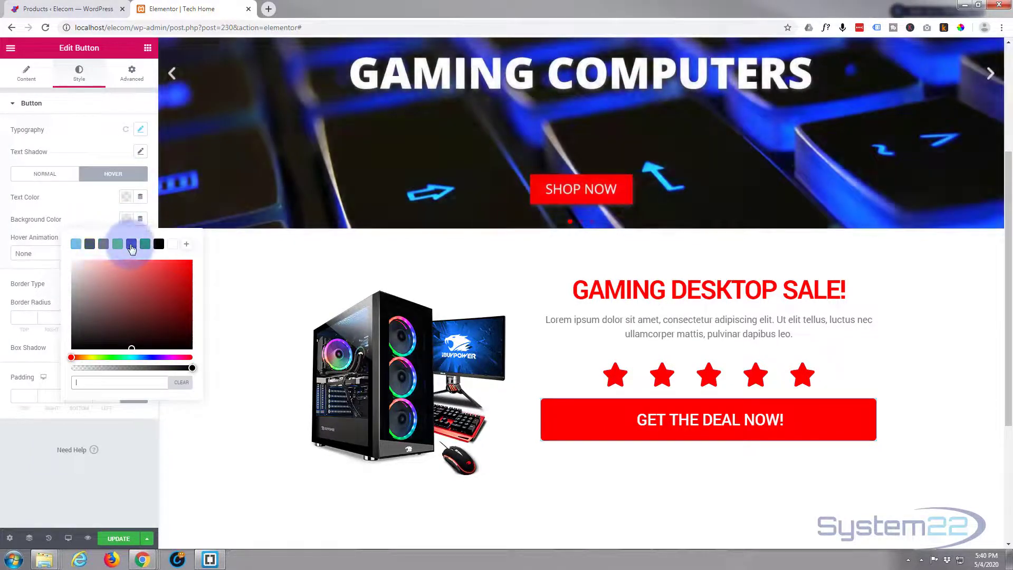
{"action": "left_click", "coordinate": [132, 246]}
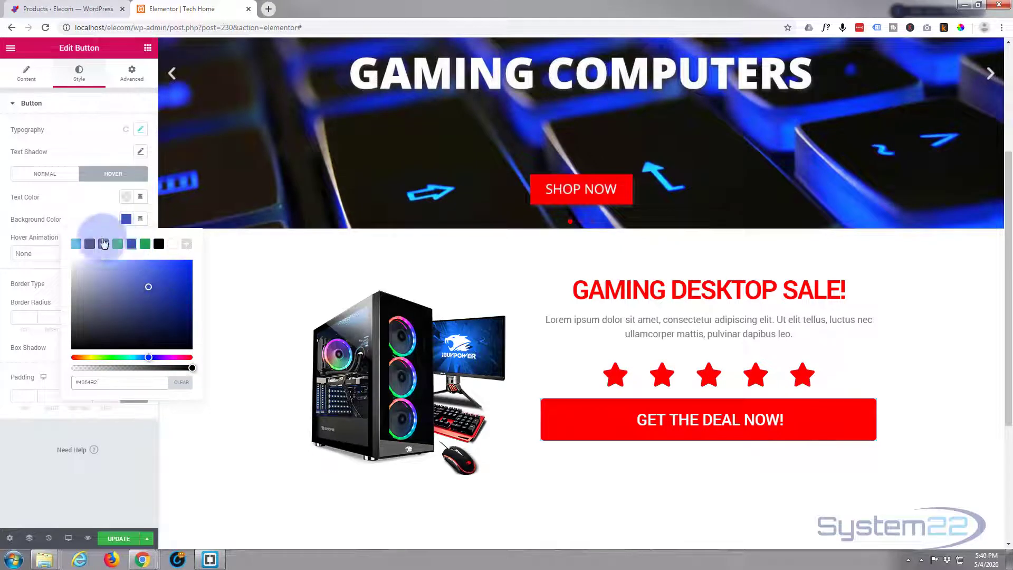
{"action": "left_click", "coordinate": [80, 201]}
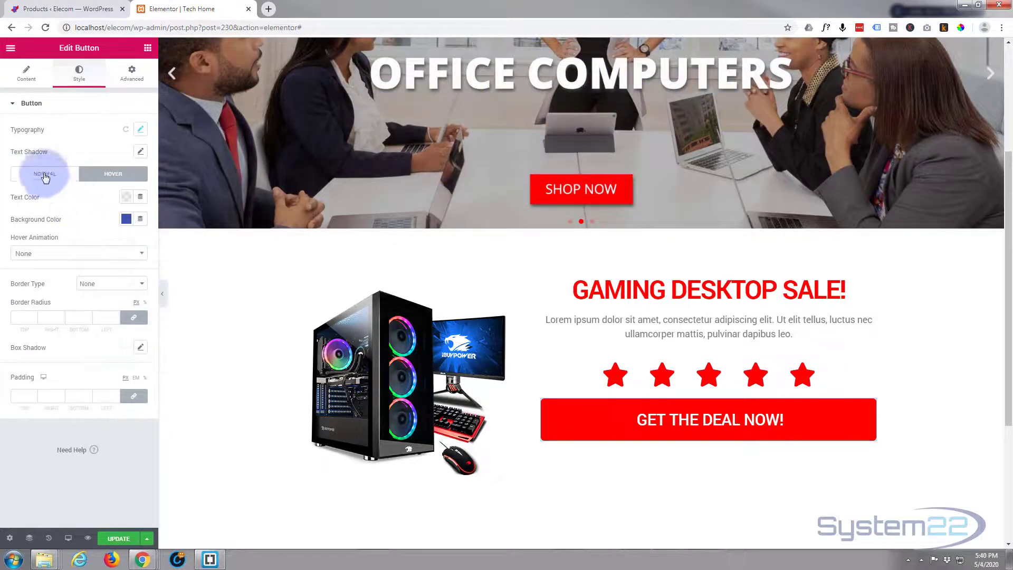
- Set the button's hover animation to Pulse
{"action": "left_click", "coordinate": [46, 176]}
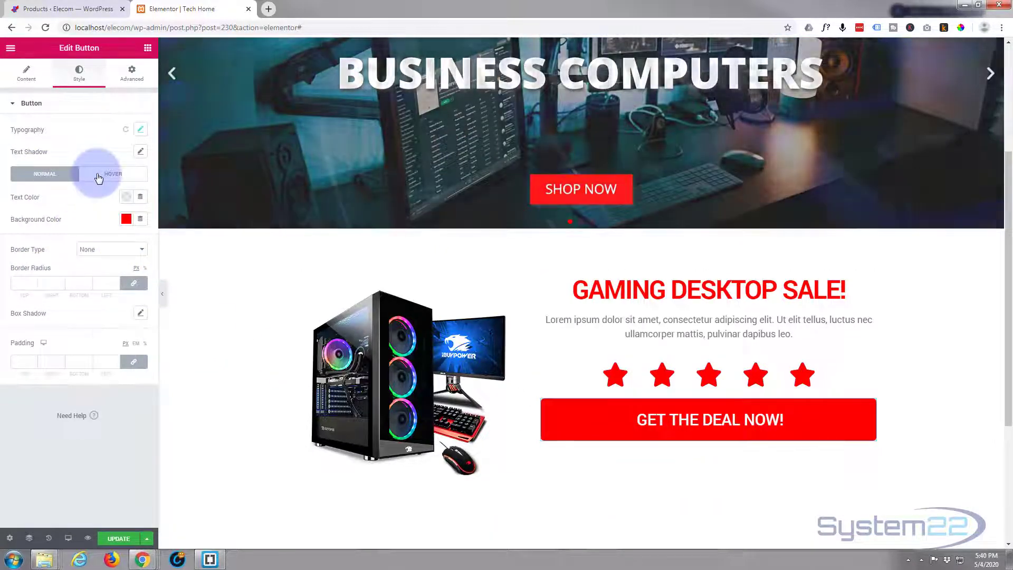
{"action": "left_click", "coordinate": [96, 177]}
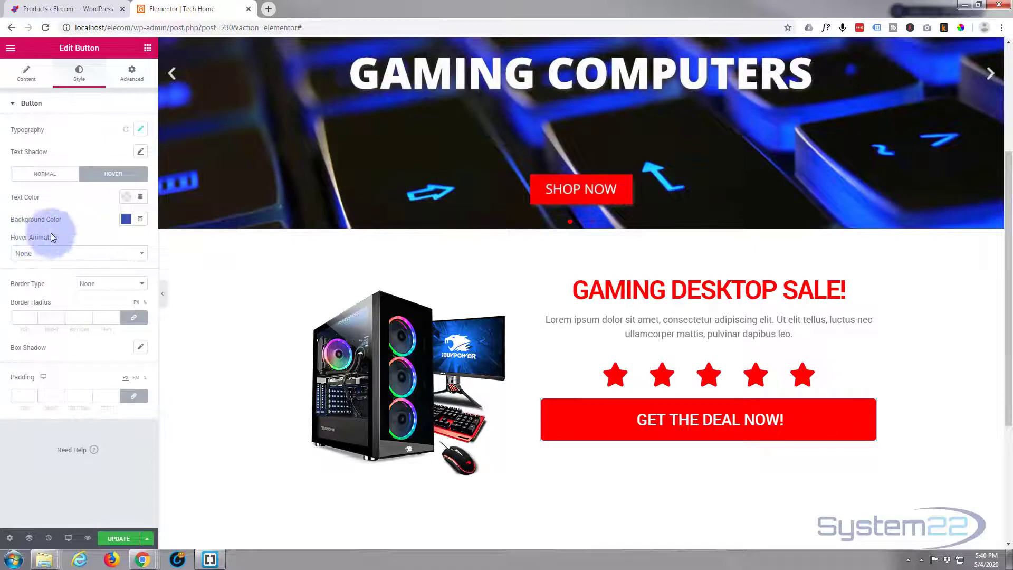
{"action": "left_click", "coordinate": [140, 255]}
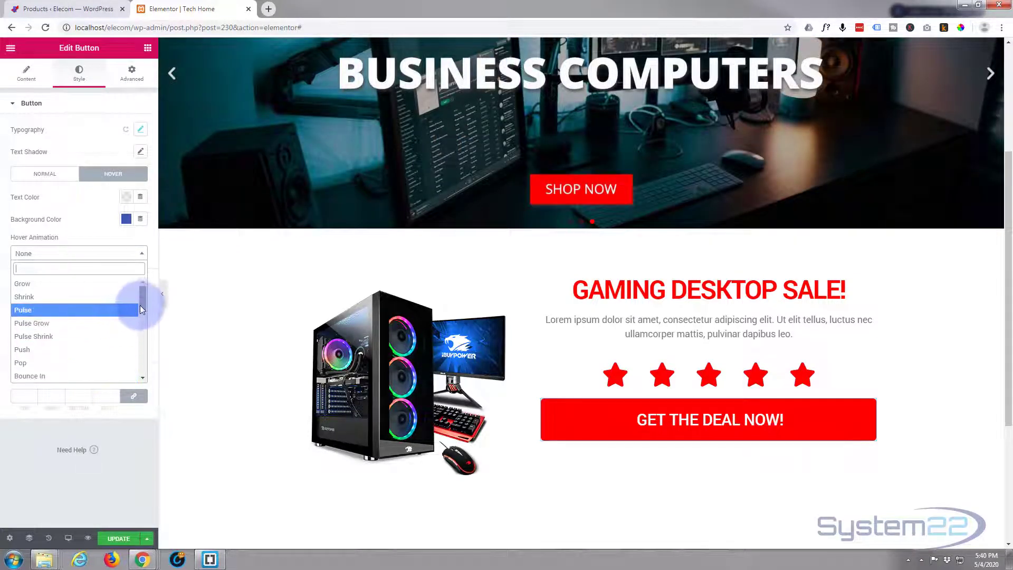
{"action": "mouse_move", "coordinate": [141, 306]}
{"action": "left_mouse_down"}
{"action": "mouse_move", "coordinate": [134, 366]}
{"action": "mouse_move", "coordinate": [137, 289]}
{"action": "left_mouse_up"}
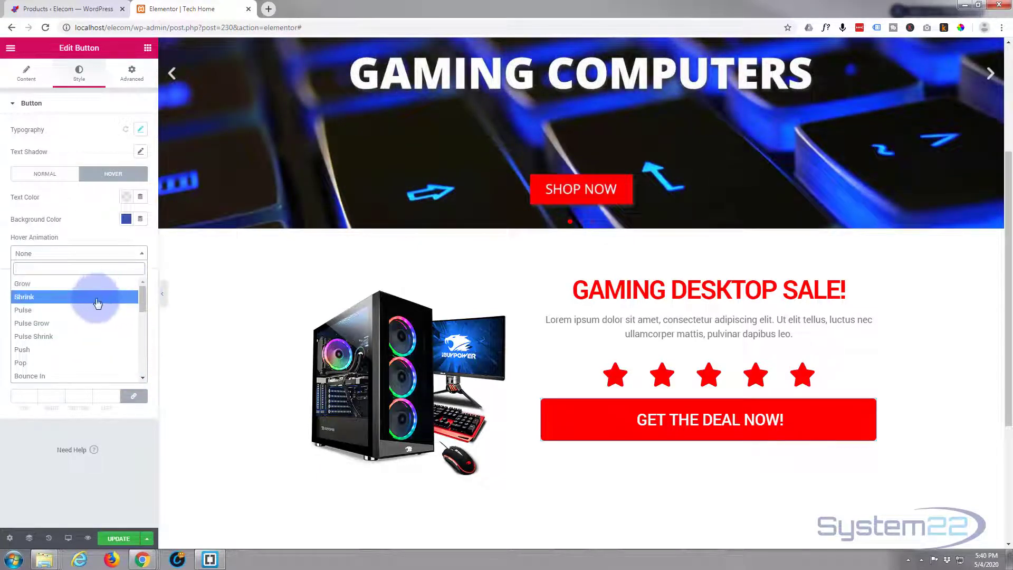
{"action": "left_click", "coordinate": [64, 319]}
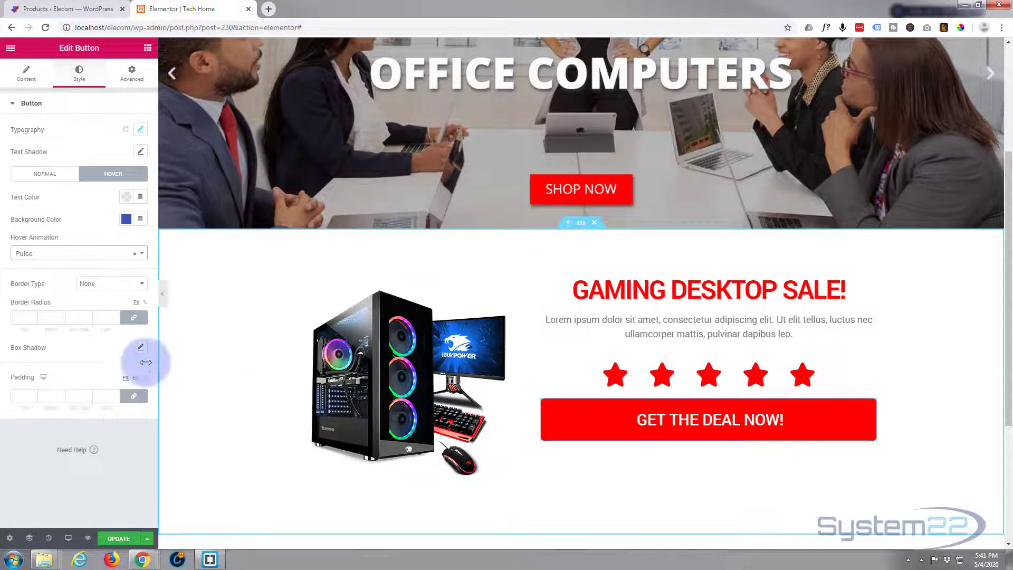
- Square the button's corners with a border radius of 0 and give it a box shadow with horizontal 1, vertical 16, blur 12 and spread -8
{"action": "left_click", "coordinate": [18, 315]}
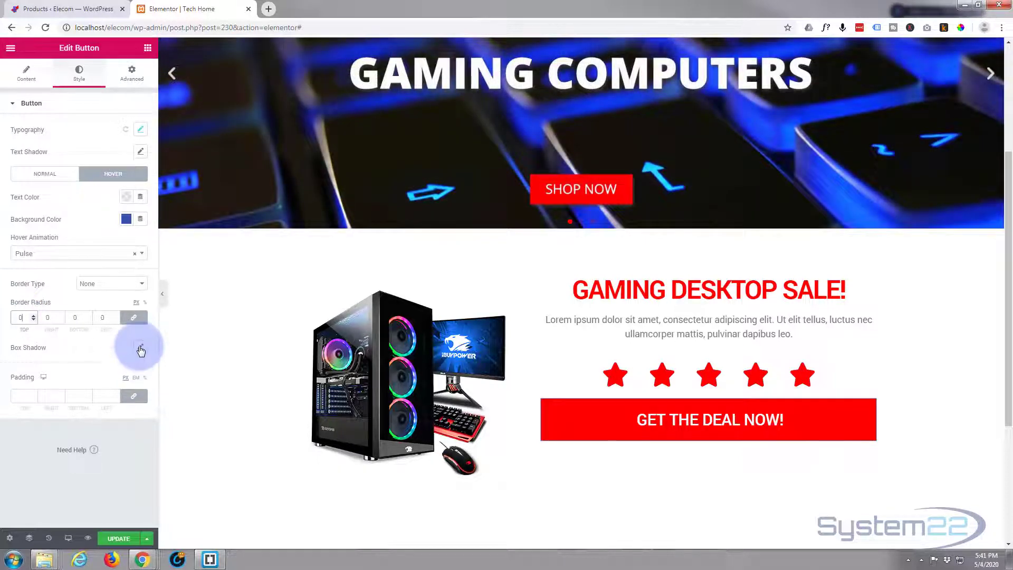
{"action": "left_click", "coordinate": [141, 349]}
{"action": "left_click", "coordinate": [92, 350]}
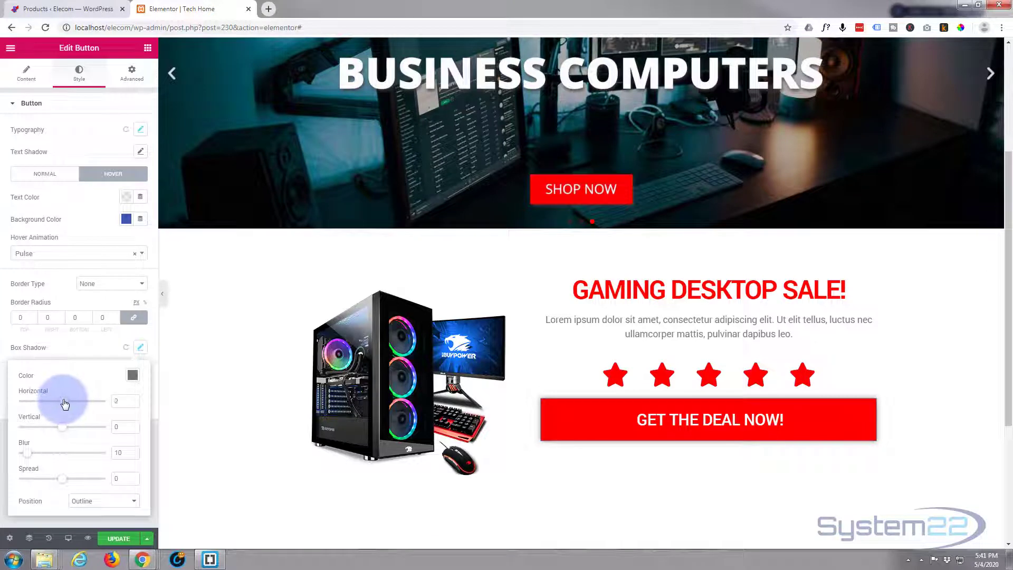
{"action": "left_click_drag", "start_coordinate": [65, 404], "coordinate": [63, 404]}
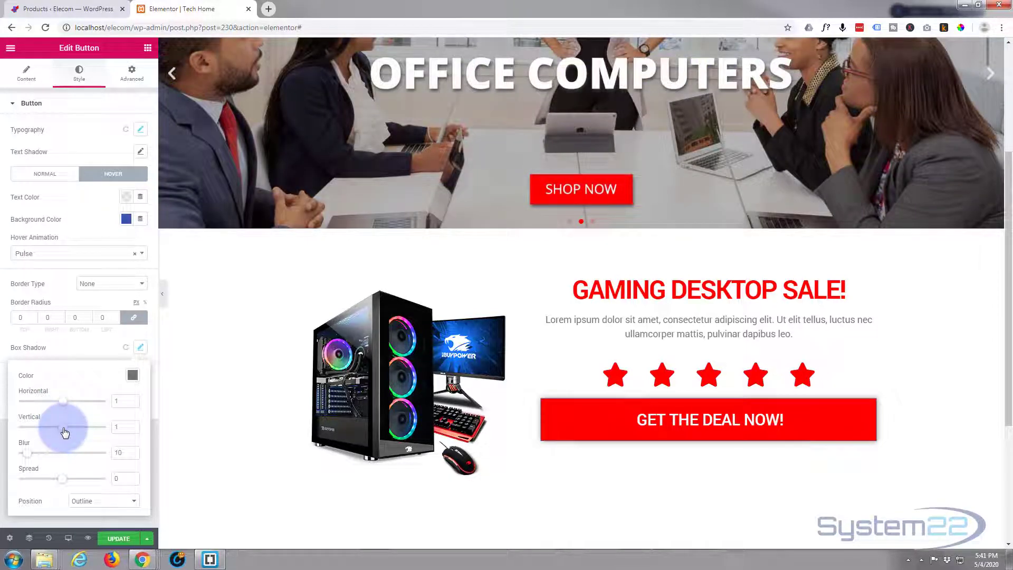
{"action": "left_click_drag", "start_coordinate": [64, 432], "coordinate": [72, 432]}
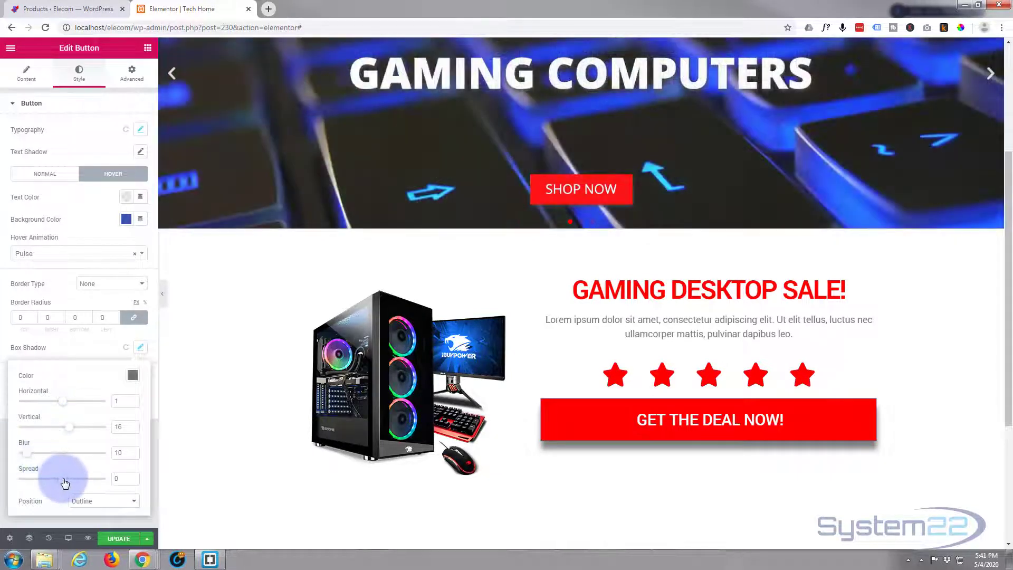
{"action": "left_click_drag", "start_coordinate": [65, 484], "coordinate": [61, 483]}
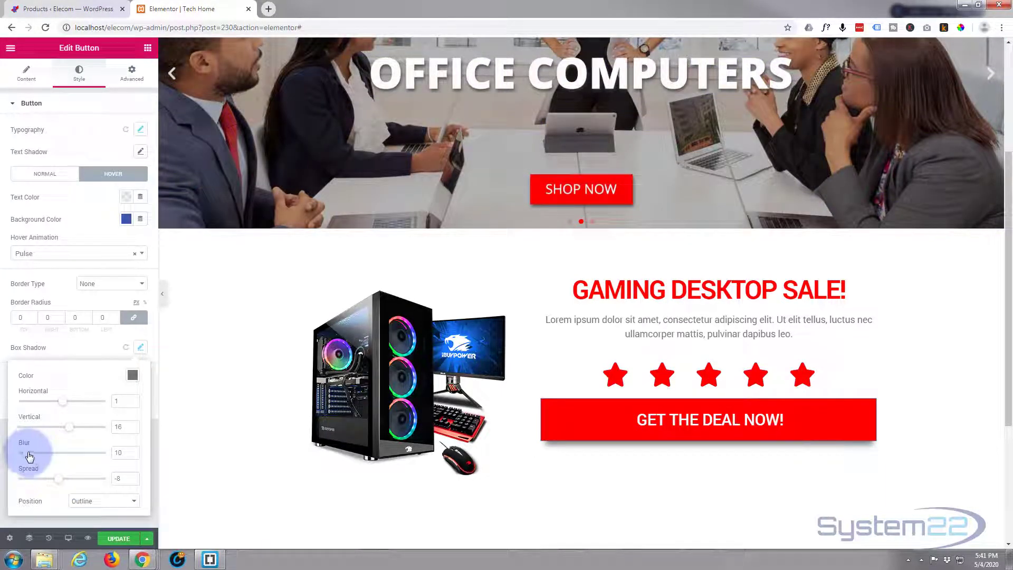
{"action": "mouse_move", "coordinate": [26, 452]}
{"action": "left_mouse_down"}
{"action": "mouse_move", "coordinate": [47, 453]}
{"action": "mouse_move", "coordinate": [32, 453]}
{"action": "left_mouse_up"}
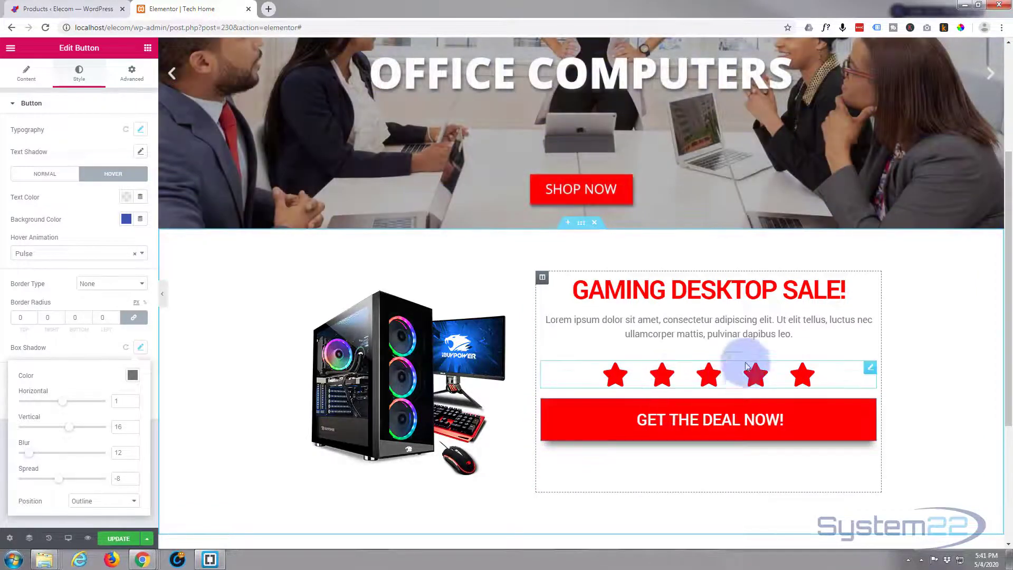
- Try a uniform padding of 50 px around the button and reset it to 0
{"action": "left_click", "coordinate": [132, 74]}
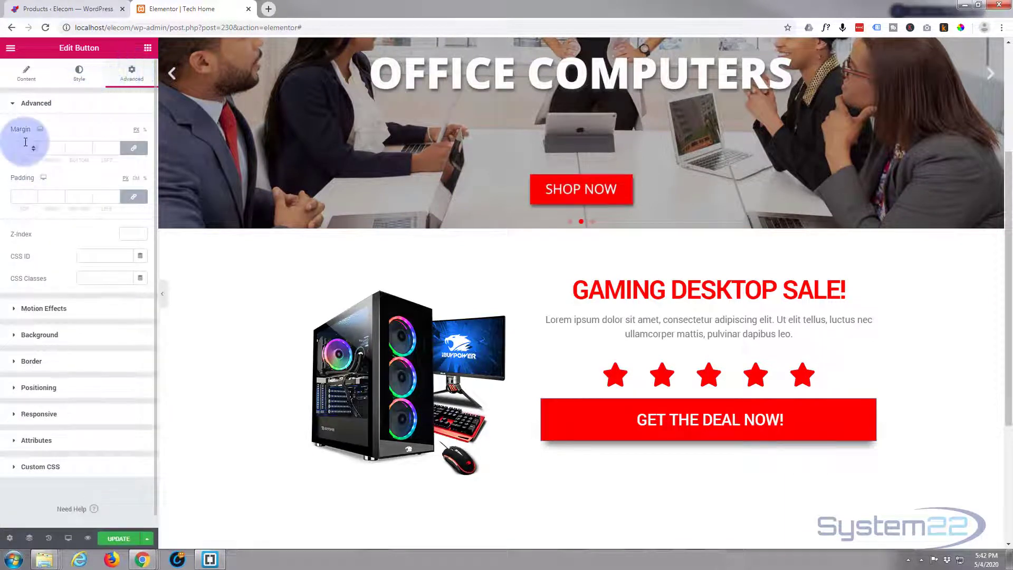
{"action": "left_click", "coordinate": [16, 195]}
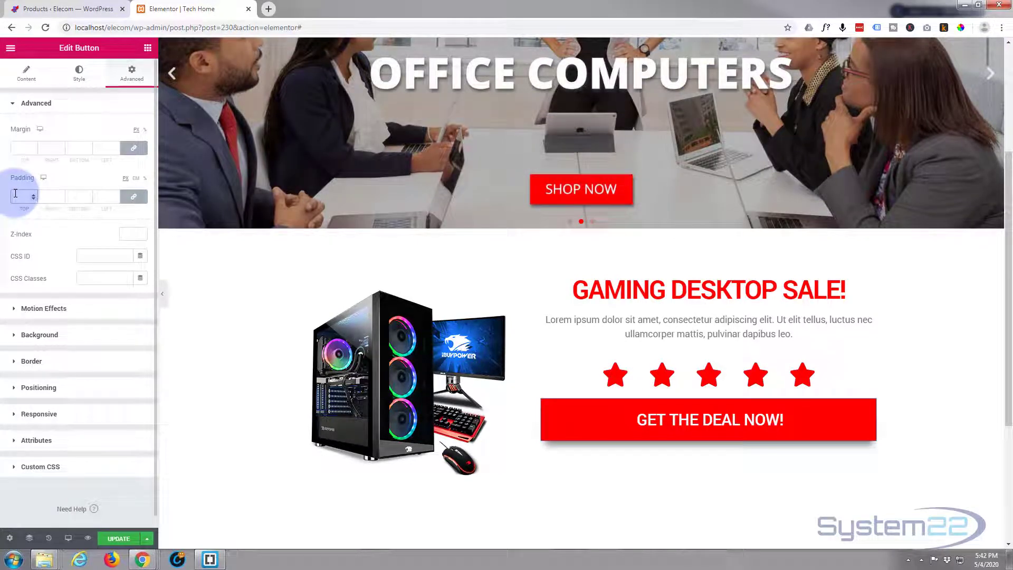
{"action": "type", "text": "50"}
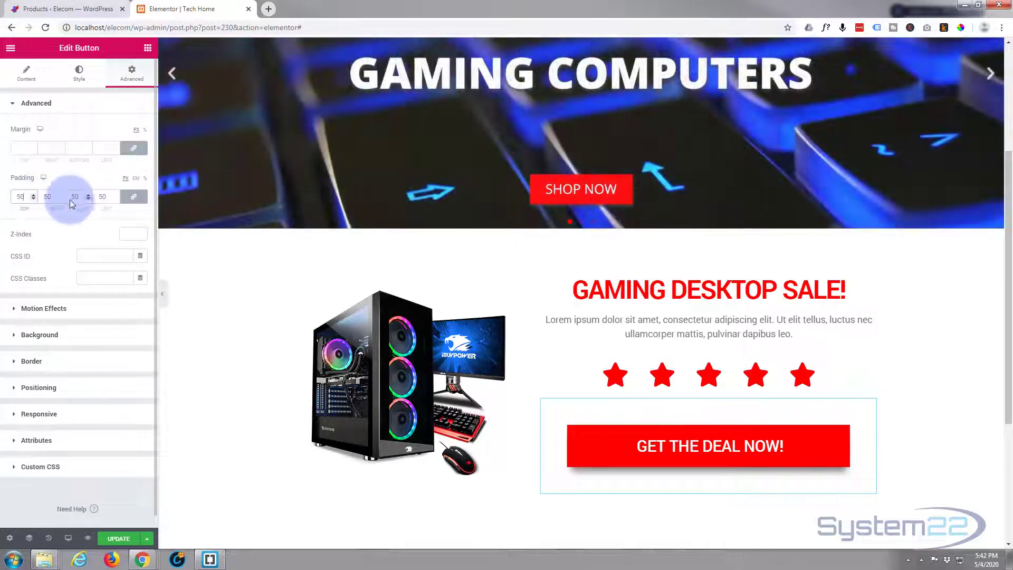
{"action": "double_click", "coordinate": [25, 195]}
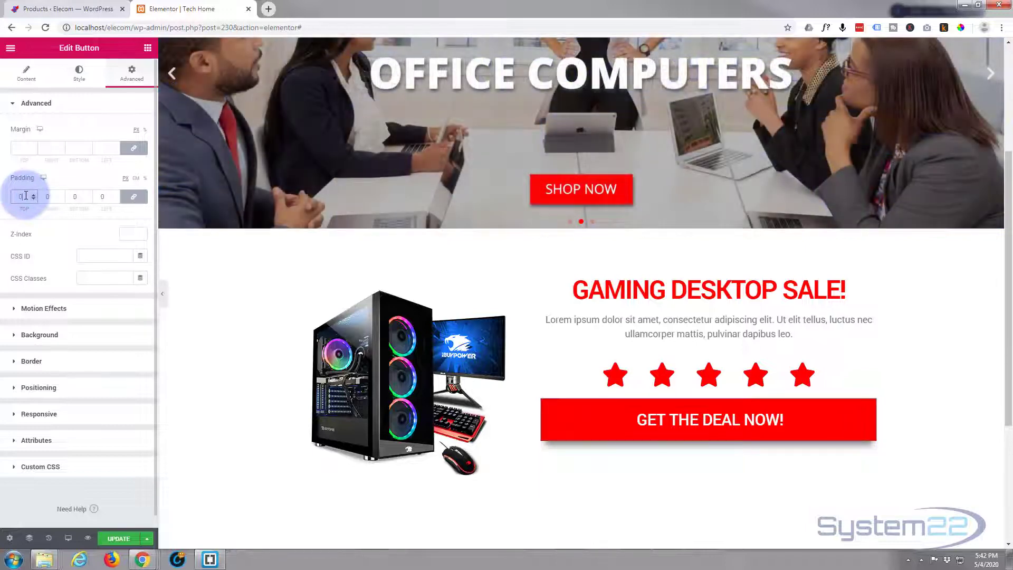
{"action": "type", "text": "0"}
- Unlink the button's padding values and set only the top padding to 30 px
{"action": "left_click", "coordinate": [81, 199]}
{"action": "left_click", "coordinate": [133, 197]}
{"action": "left_click", "coordinate": [21, 197]}
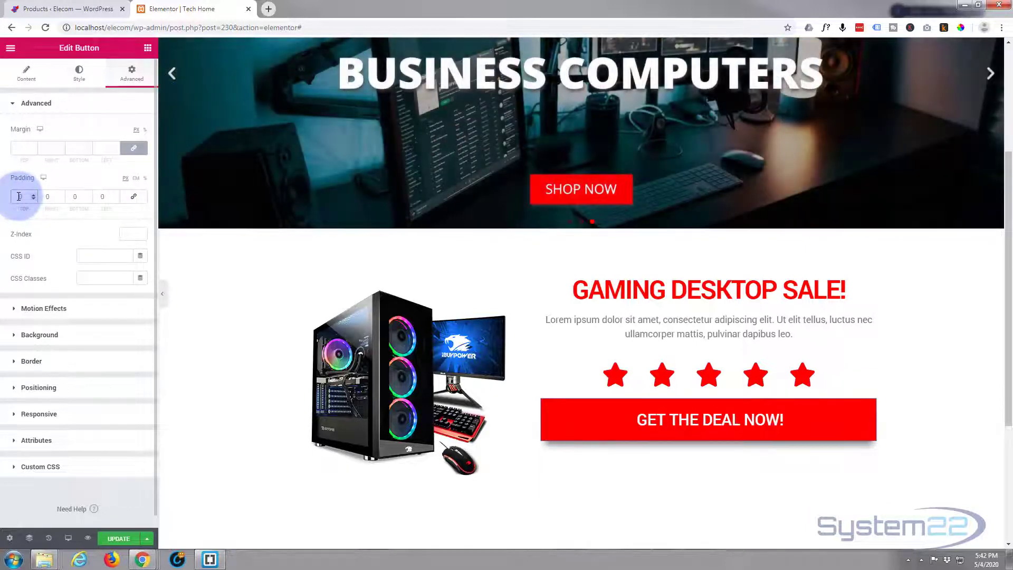
{"action": "type", "text": "30"}
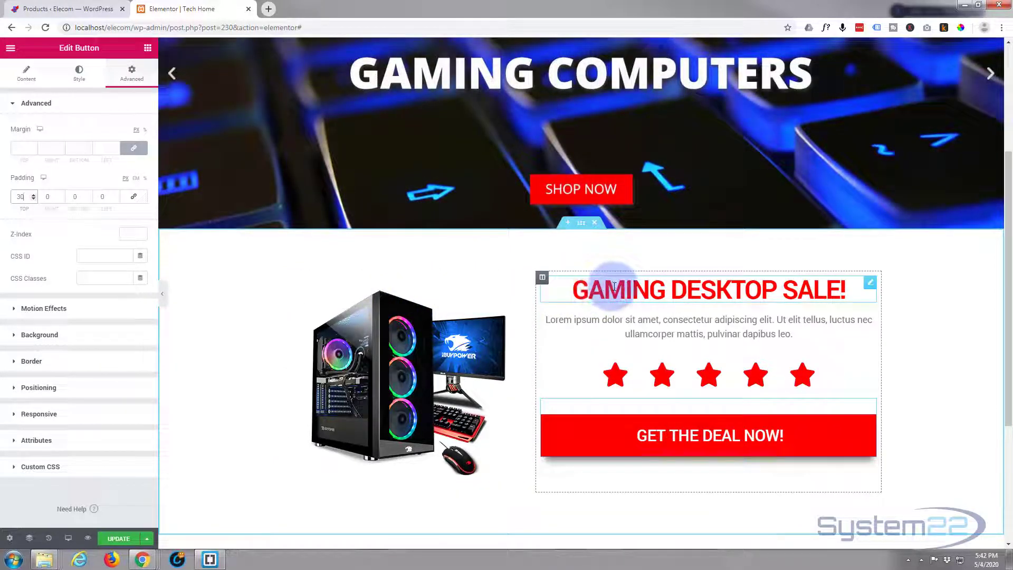
- Set the margin of the Gaming Desktop Sale heading to 20 px on all sides
{"action": "left_click", "coordinate": [871, 285]}
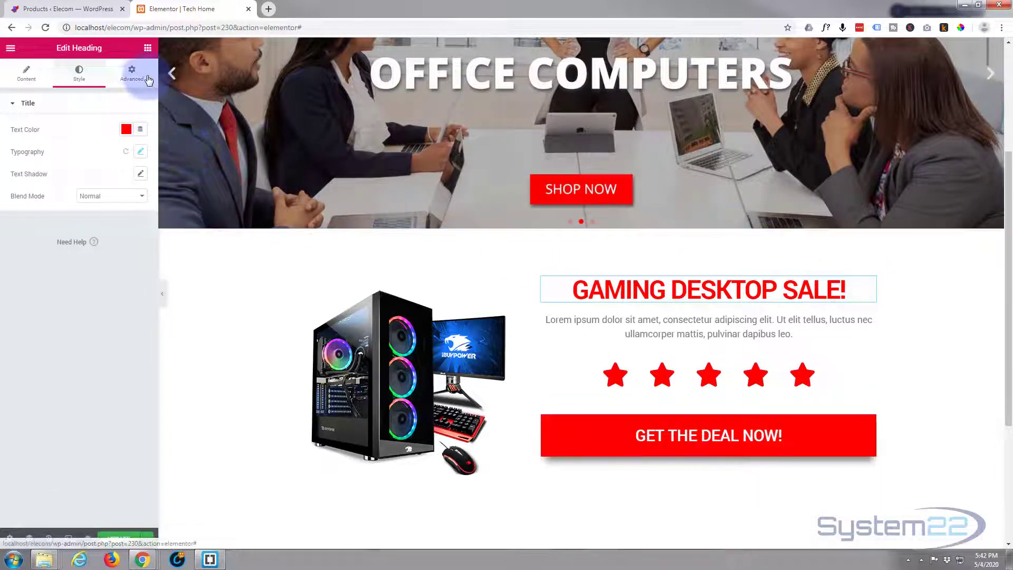
{"action": "left_click", "coordinate": [134, 78]}
{"action": "left_click", "coordinate": [16, 144]}
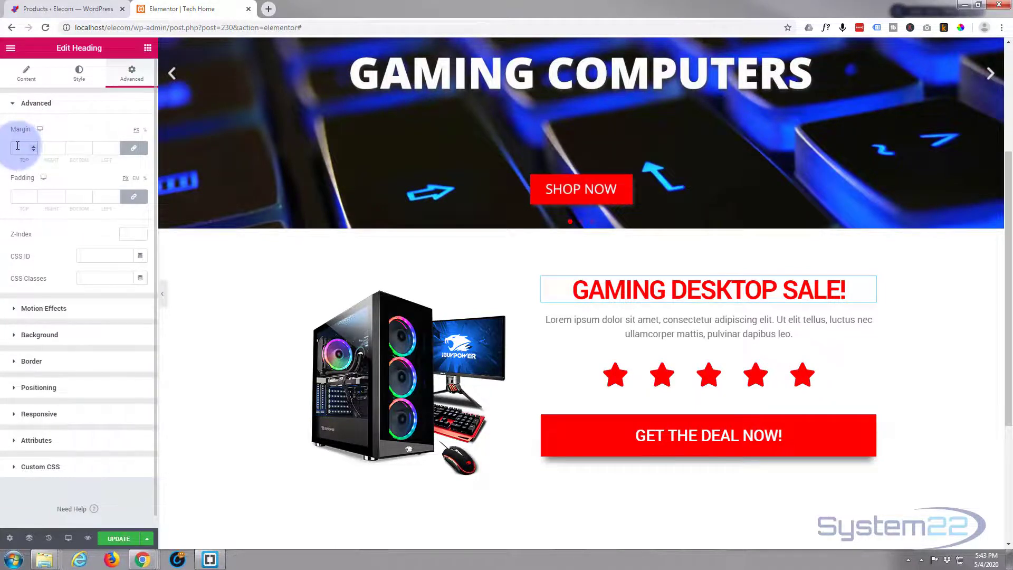
{"action": "type", "text": "20"}
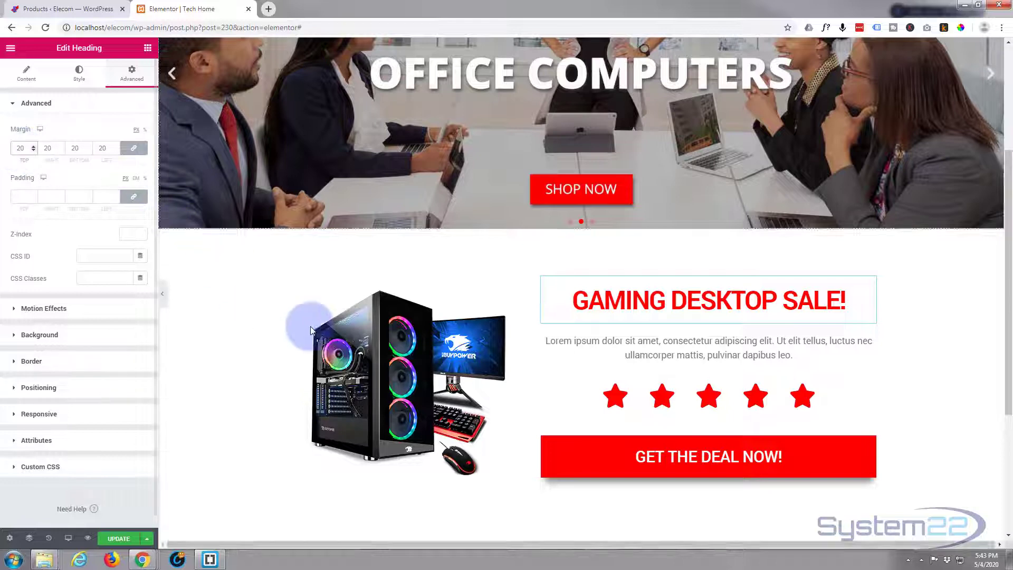
{"action": "left_click", "coordinate": [667, 457]}
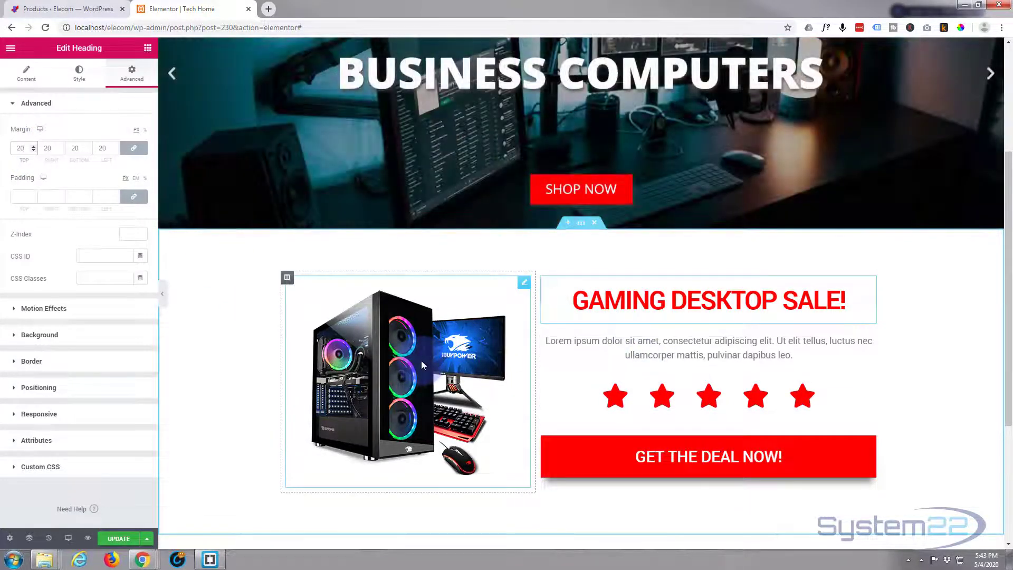
- Link the gaming computer image to the gaming-desktop product page as a Custom URL and narrow the image column slightly
{"action": "left_click", "coordinate": [524, 283]}
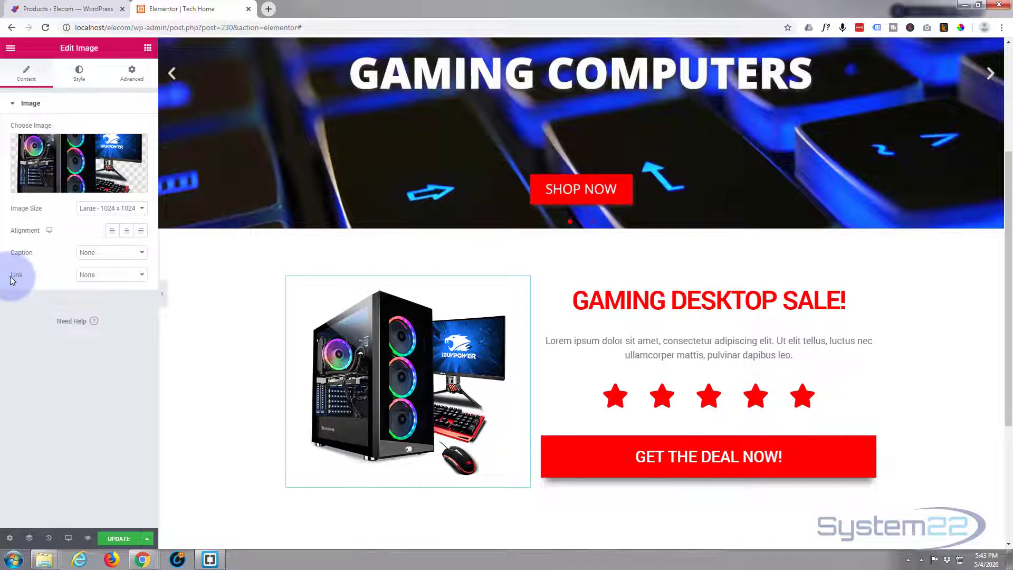
{"action": "left_click", "coordinate": [138, 275]}
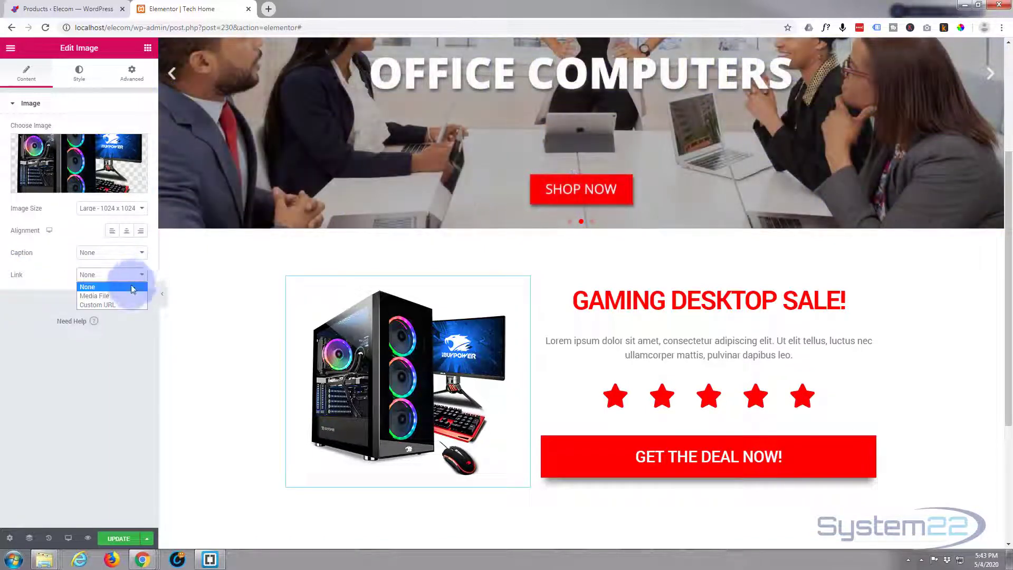
{"action": "left_click", "coordinate": [121, 306]}
{"action": "left_click", "coordinate": [48, 298]}
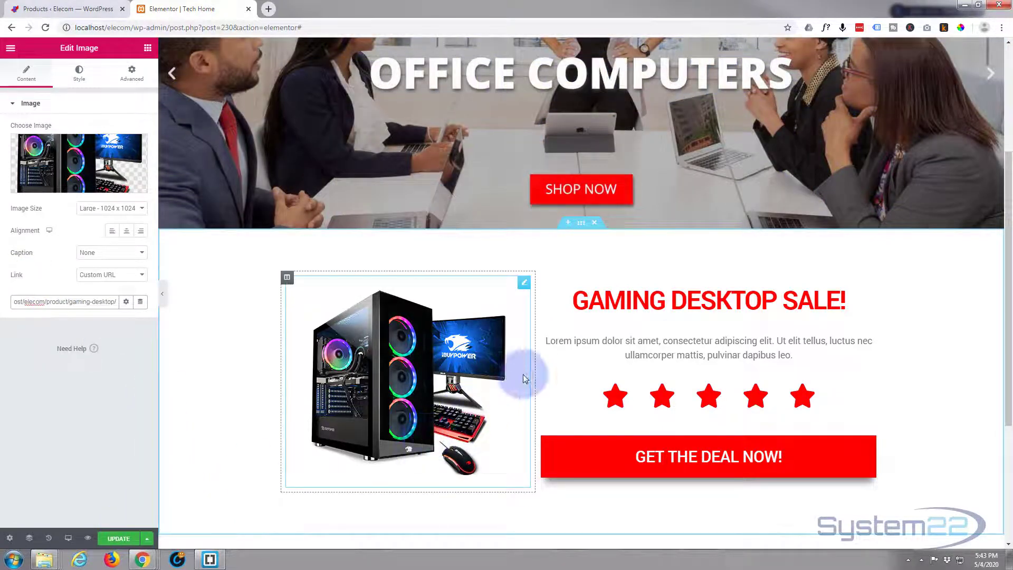
{"action": "left_click_drag", "start_coordinate": [536, 377], "coordinate": [512, 386]}
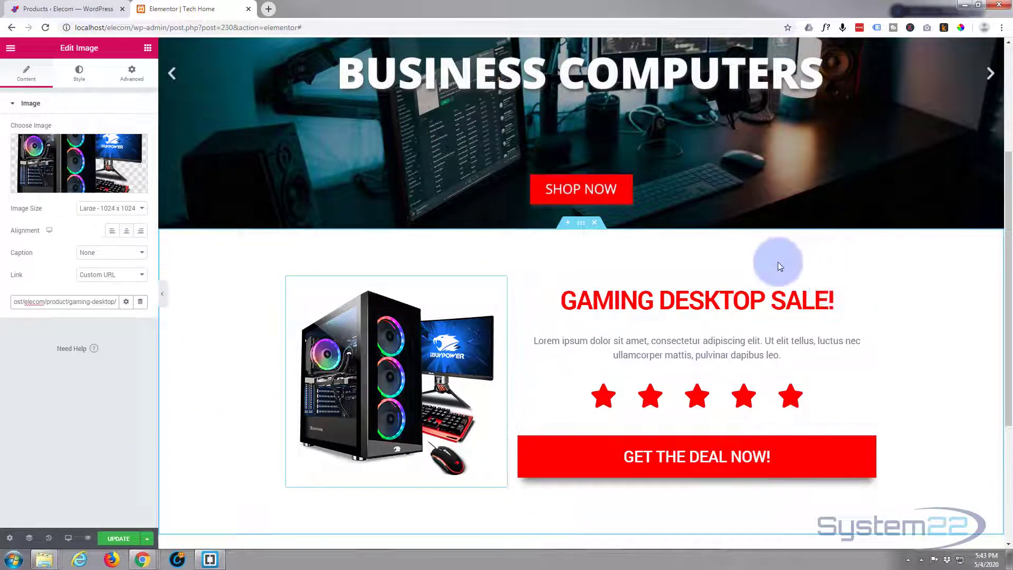
- Add a Mountains shape divider to the top of the sale section in semi-transparent preset blue, #4054B233
{"action": "left_click", "coordinate": [580, 227]}
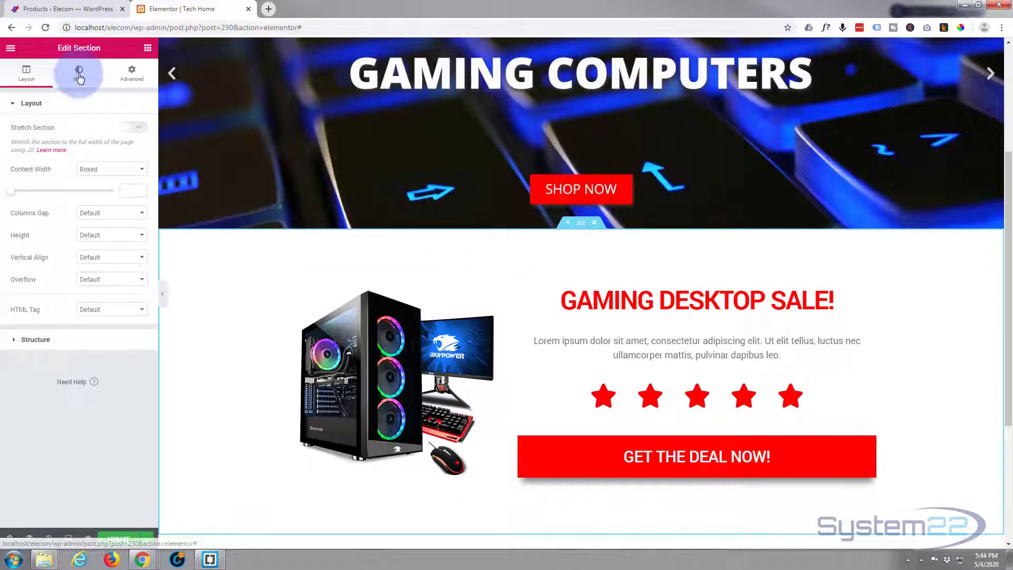
{"action": "left_click", "coordinate": [78, 75]}
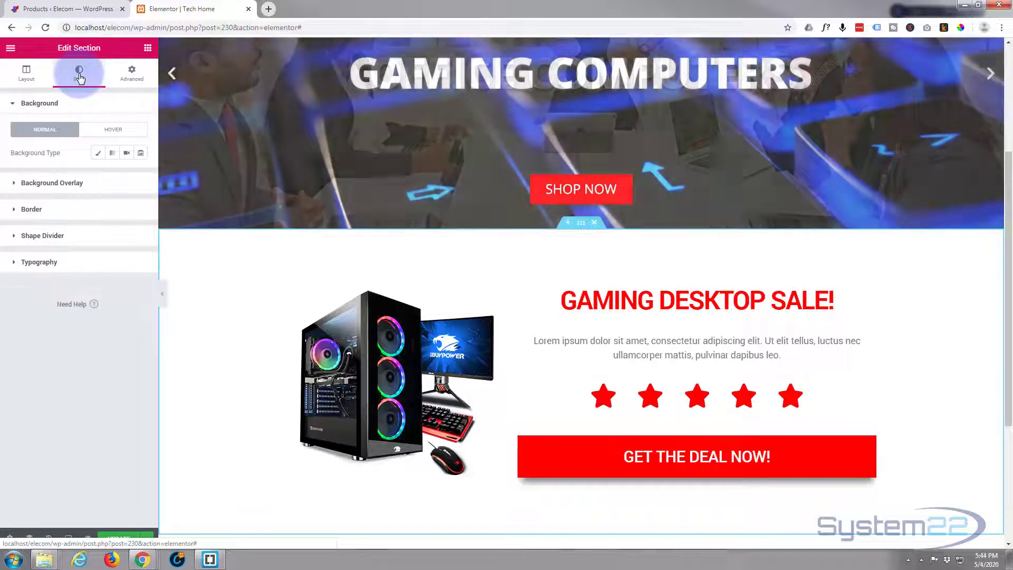
{"action": "left_click", "coordinate": [17, 240]}
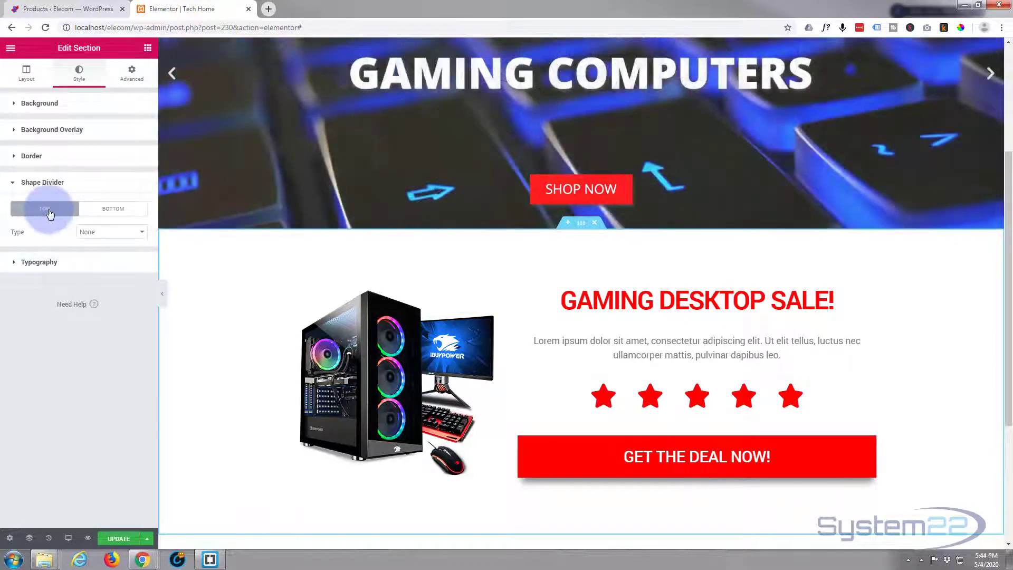
{"action": "left_click", "coordinate": [121, 235]}
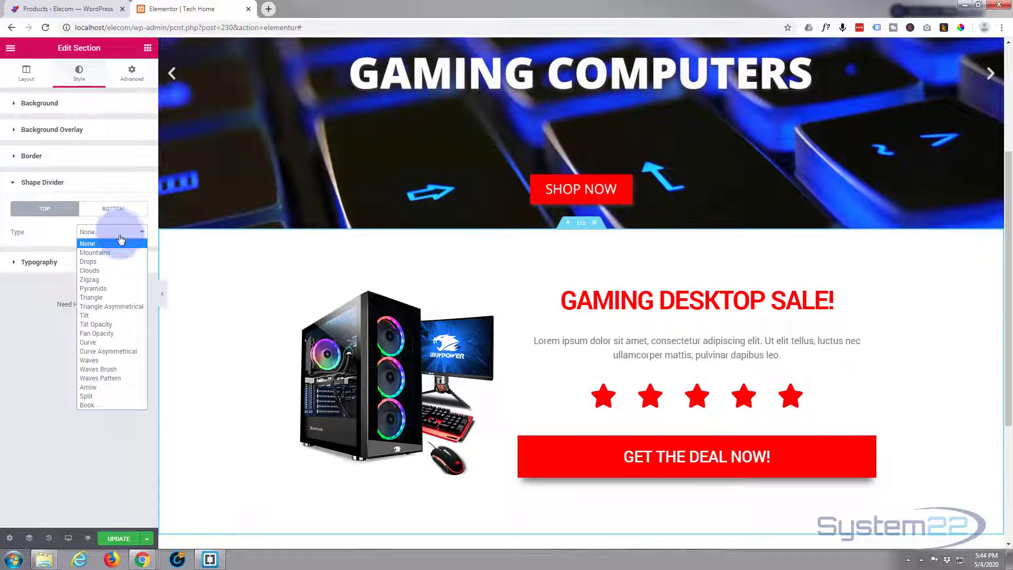
{"action": "left_click", "coordinate": [103, 252]}
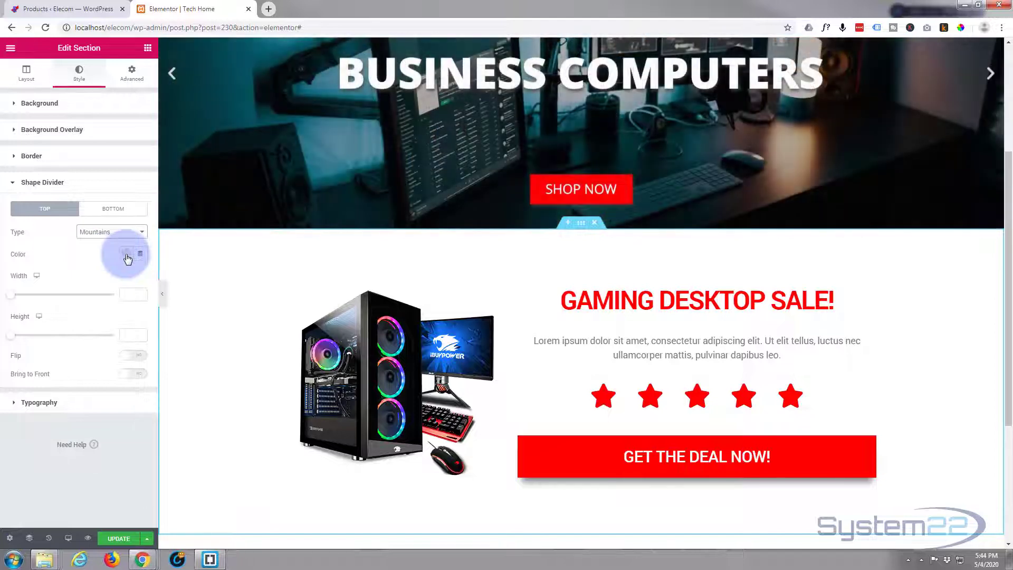
{"action": "left_click", "coordinate": [128, 256]}
{"action": "left_click", "coordinate": [131, 278]}
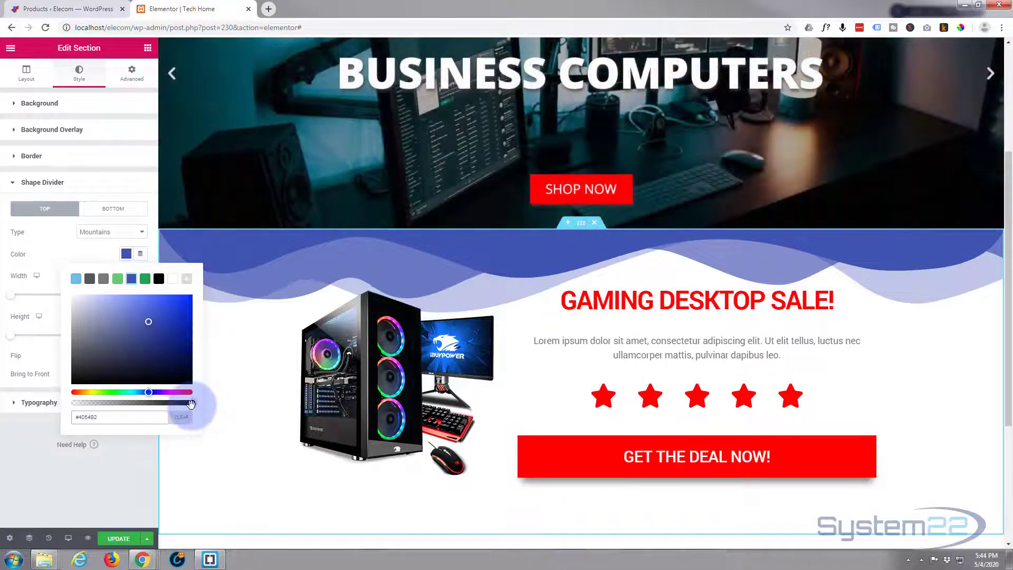
{"action": "left_click_drag", "start_coordinate": [190, 404], "coordinate": [94, 403]}
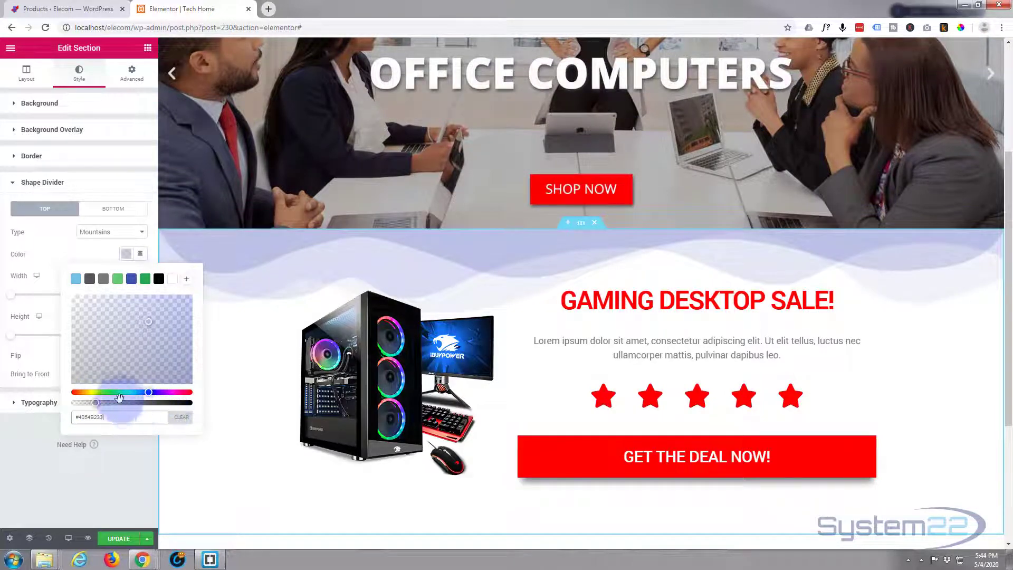
- Add a Mountains shape divider to the bottom of the sale section in semi-transparent red, #FF00003D
{"action": "left_click", "coordinate": [118, 212]}
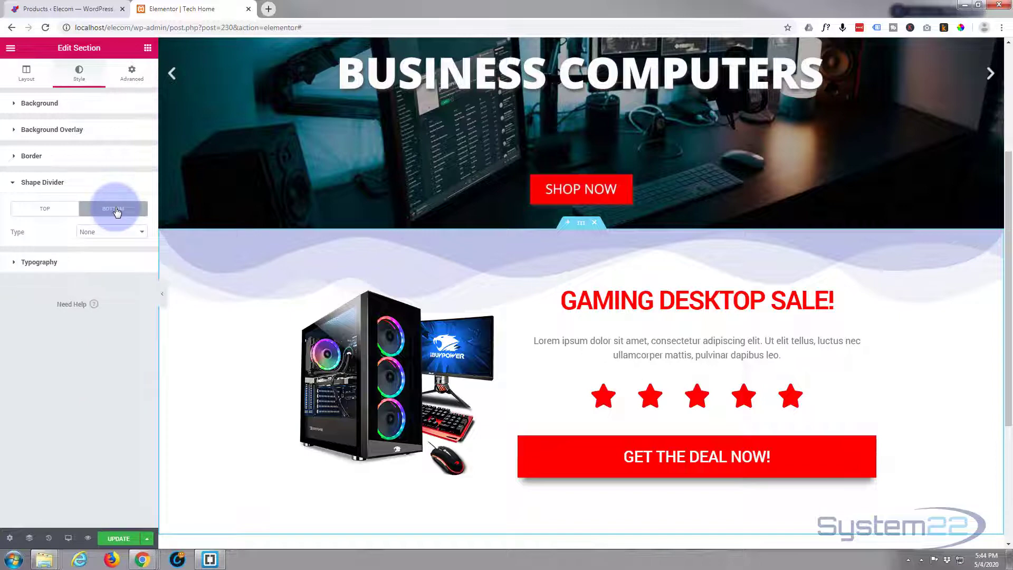
{"action": "left_click", "coordinate": [143, 235]}
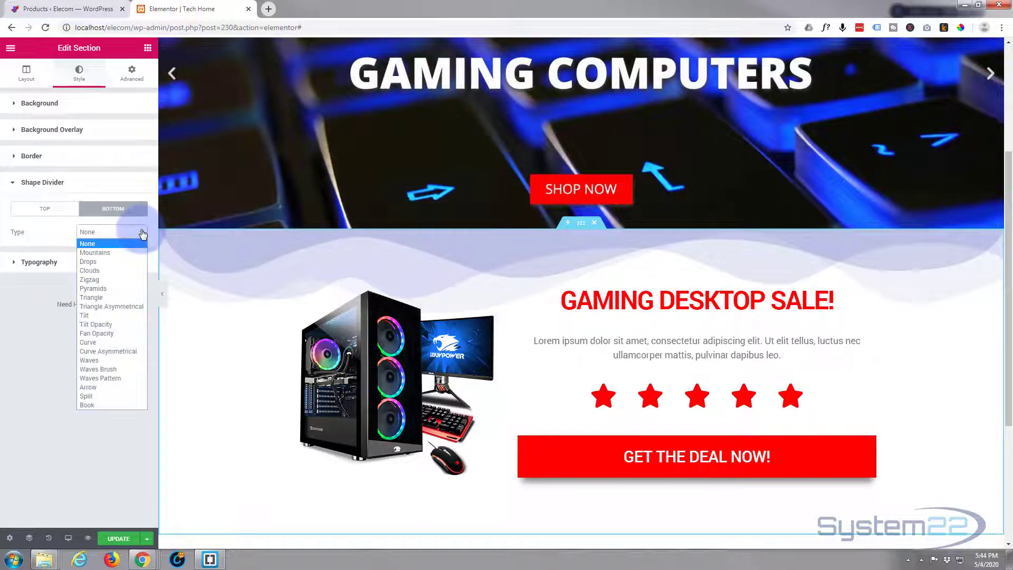
{"action": "left_click", "coordinate": [106, 253]}
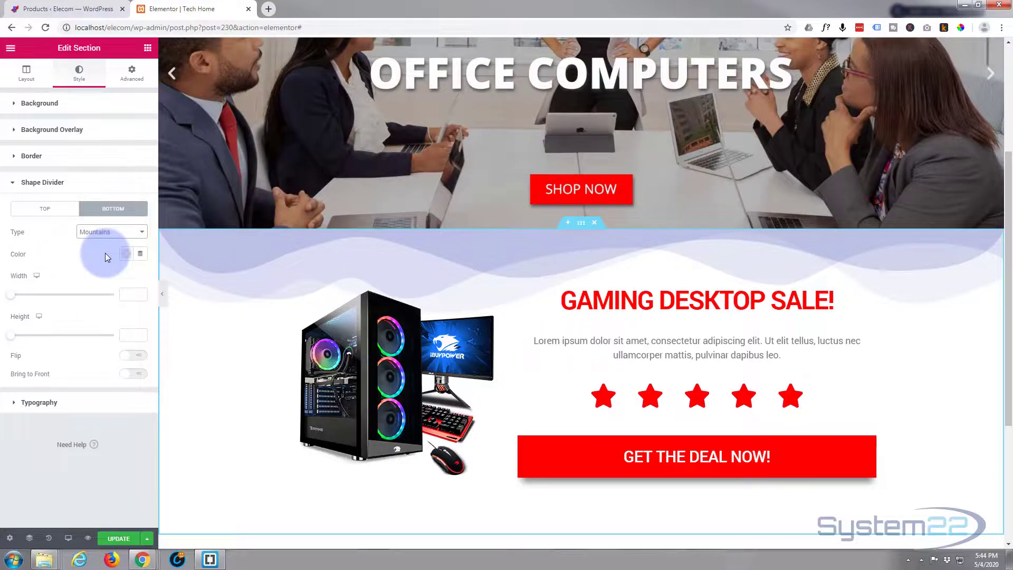
{"action": "left_click", "coordinate": [126, 254]}
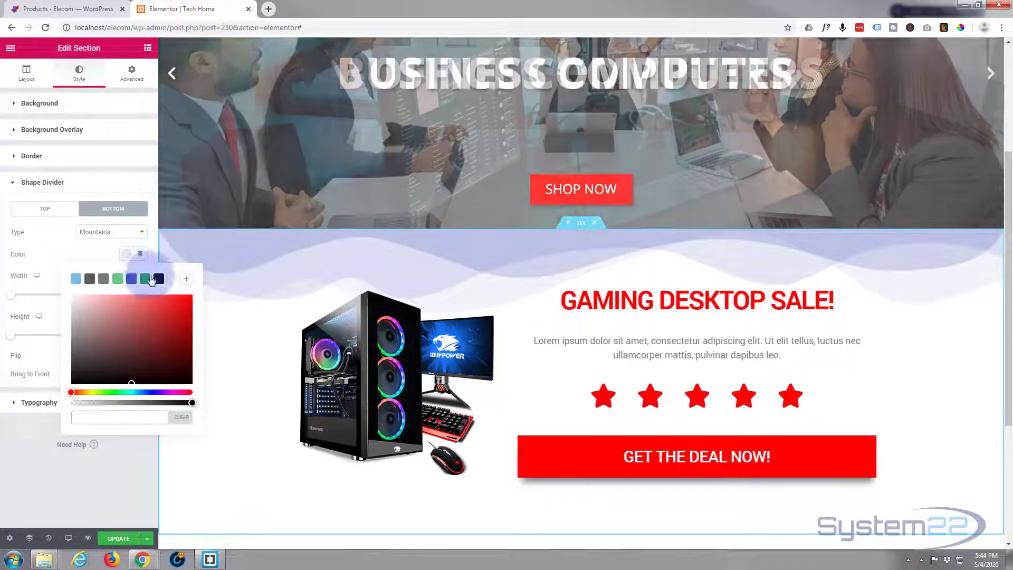
{"action": "left_click_drag", "start_coordinate": [181, 317], "coordinate": [193, 294]}
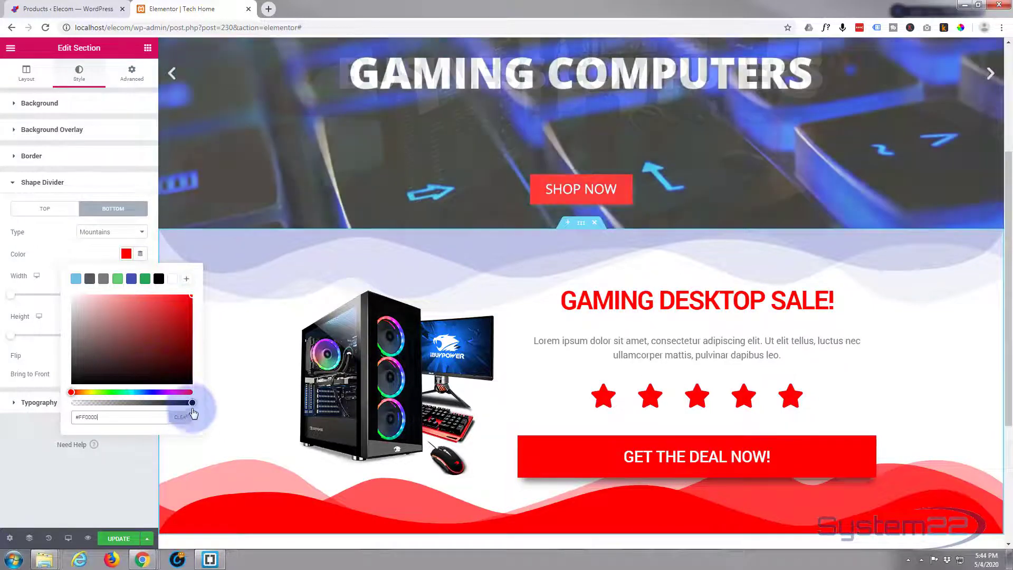
{"action": "left_click", "coordinate": [191, 403]}
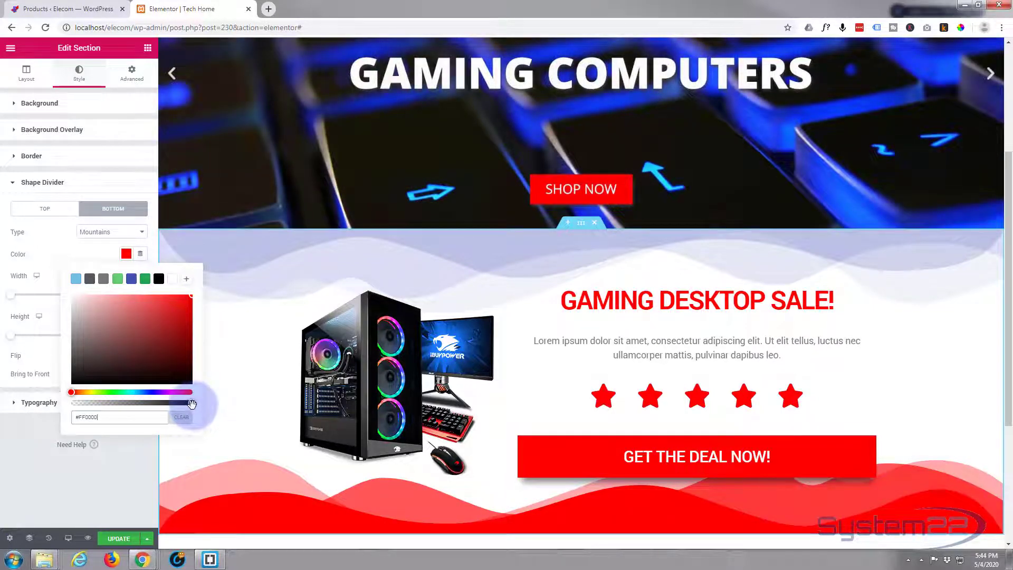
{"action": "left_click_drag", "start_coordinate": [192, 404], "coordinate": [99, 407]}
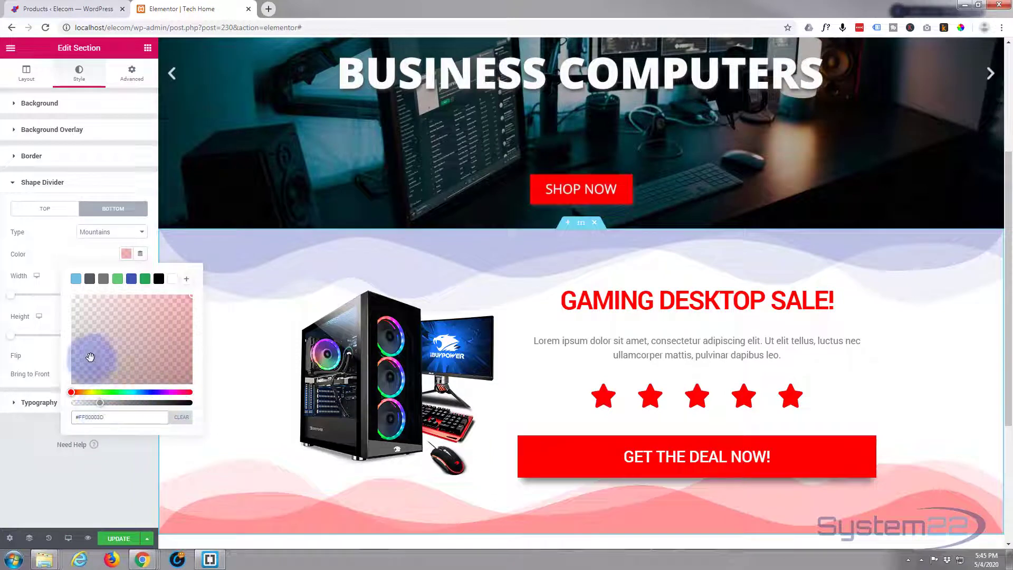
{"action": "left_click", "coordinate": [43, 266]}
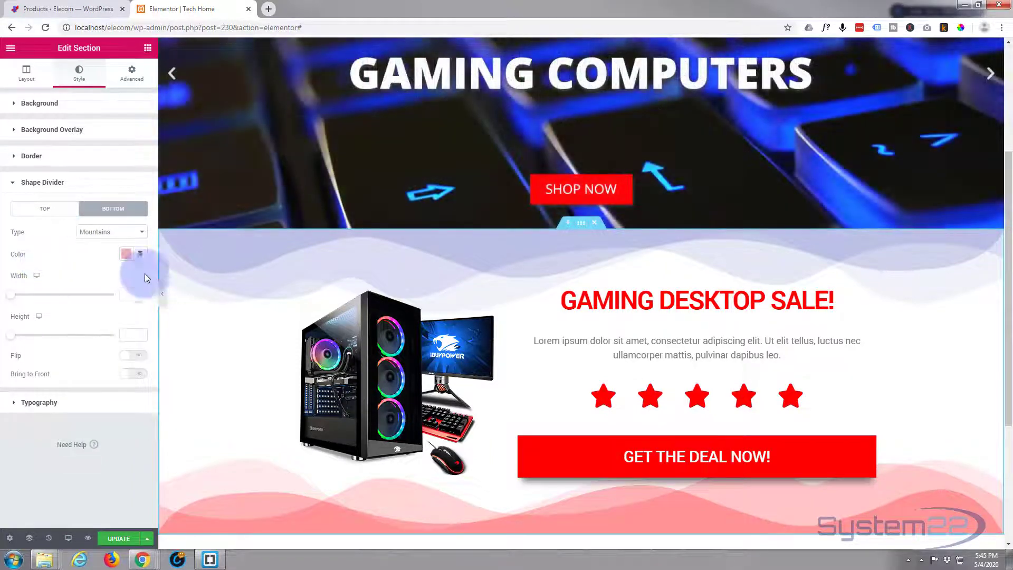
- Update the Tech Home page, preview it, and test the GET THE DEAL NOW! link in the sale section
{"action": "left_click", "coordinate": [115, 540]}
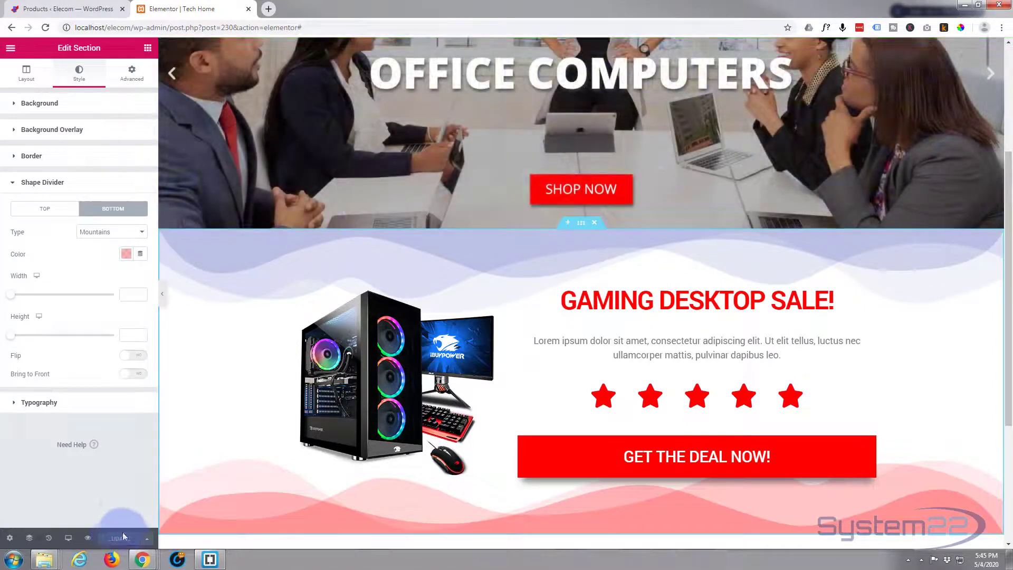
{"action": "left_click", "coordinate": [89, 542]}
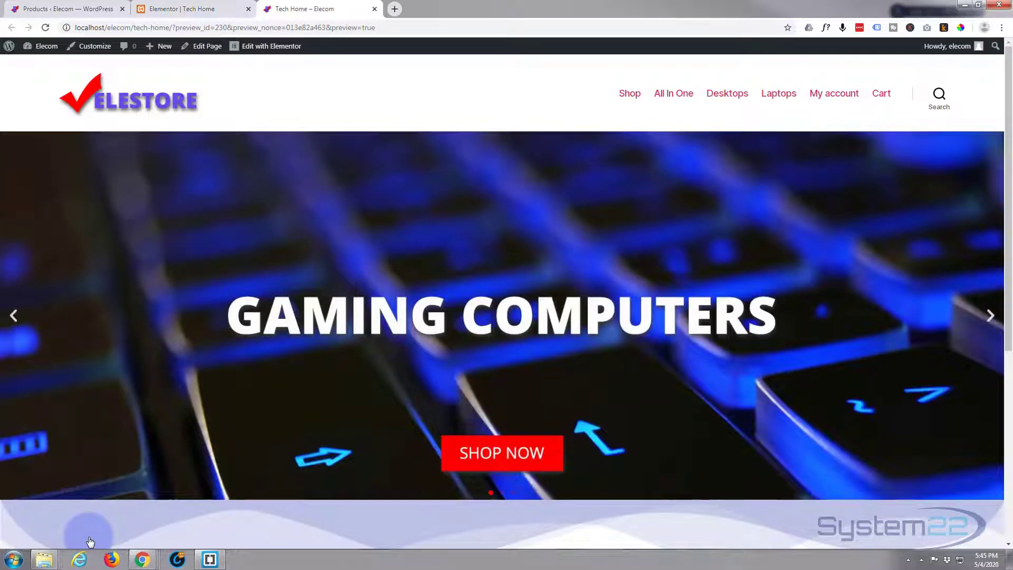
{"action": "scroll", "coordinate": [477, 174], "scroll_direction": "down", "scroll_amount": 5}
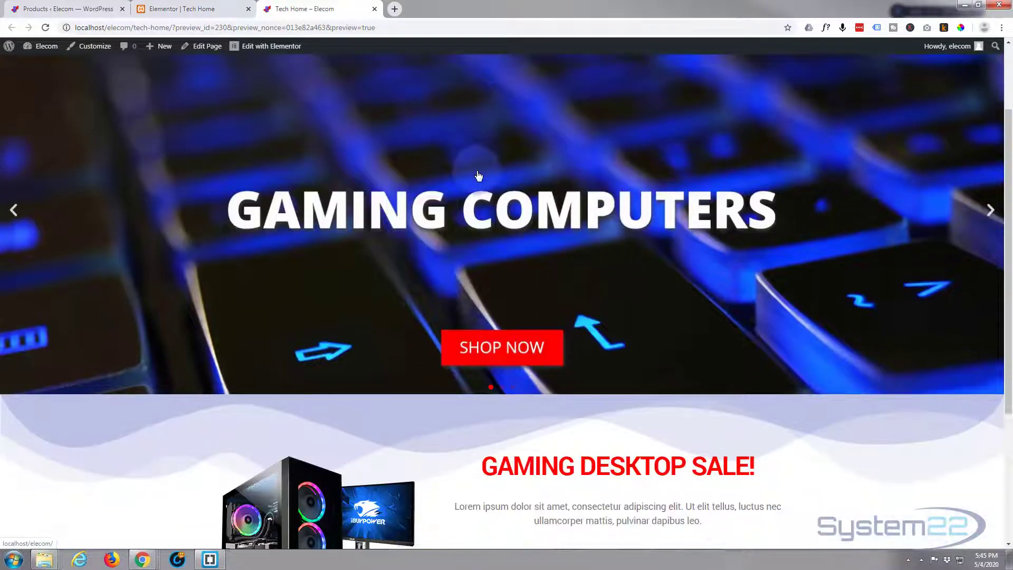
{"action": "scroll", "coordinate": [478, 175], "scroll_direction": "down", "scroll_amount": 1}
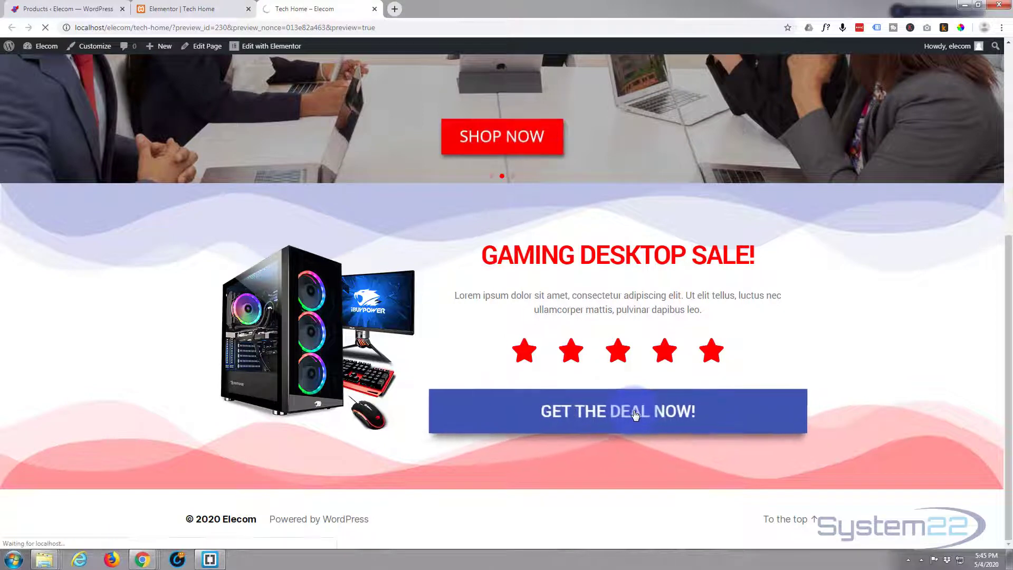
{"action": "left_click", "coordinate": [635, 414]}
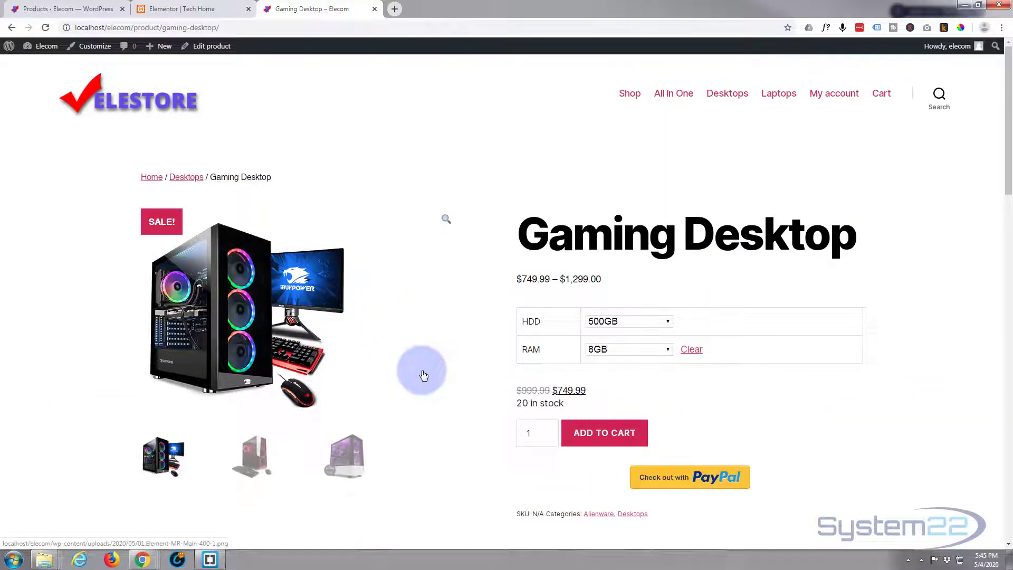
- Test the Gaming Desktop product options with a 750GB HDD and 16GB RAM, and return to the Tech Home preview
{"action": "left_click", "coordinate": [667, 323]}
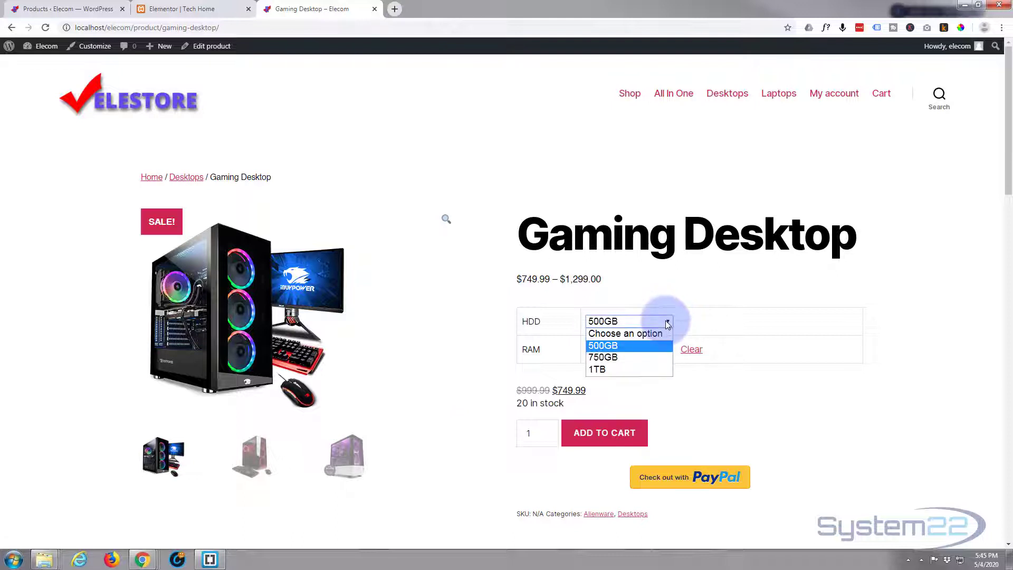
{"action": "left_click", "coordinate": [628, 358]}
{"action": "left_click", "coordinate": [615, 352]}
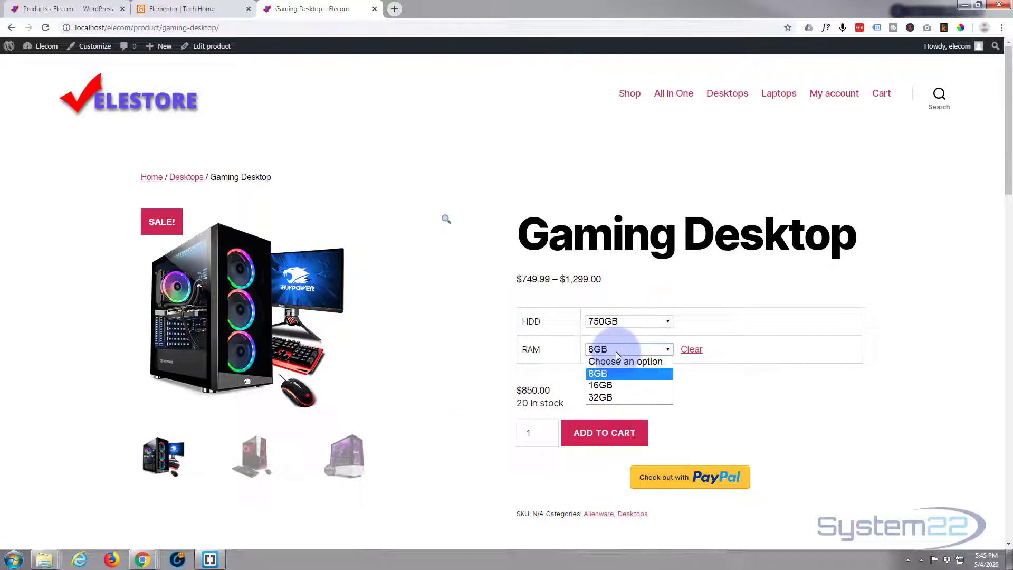
{"action": "left_click", "coordinate": [610, 385]}
{"action": "left_click", "coordinate": [602, 432]}
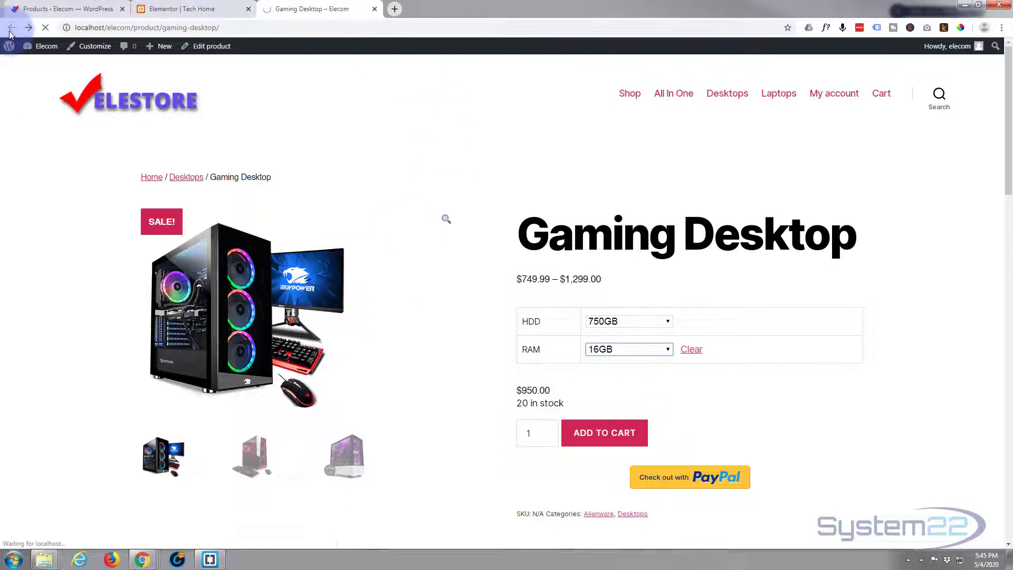
{"action": "left_click", "coordinate": [10, 31]}
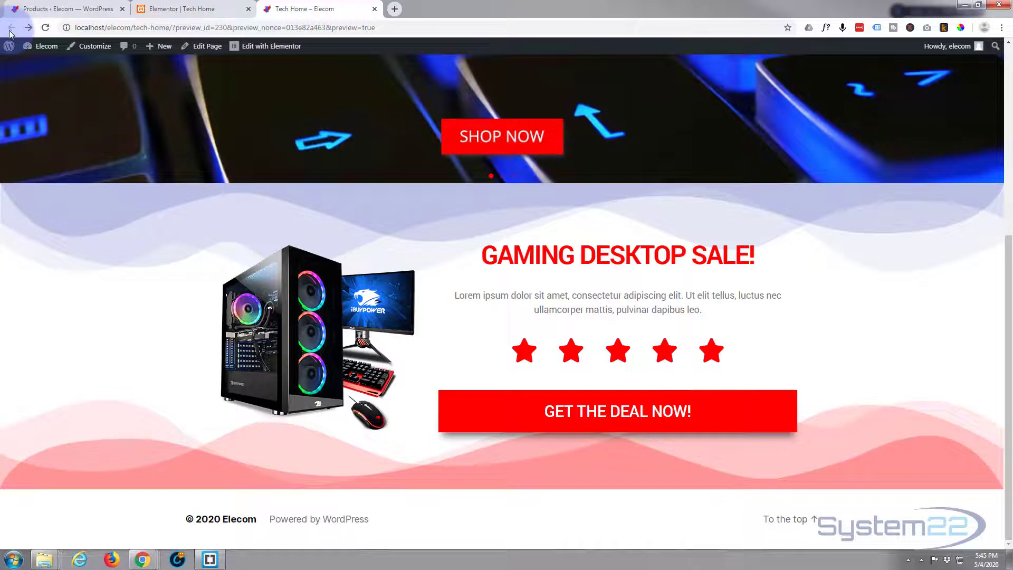